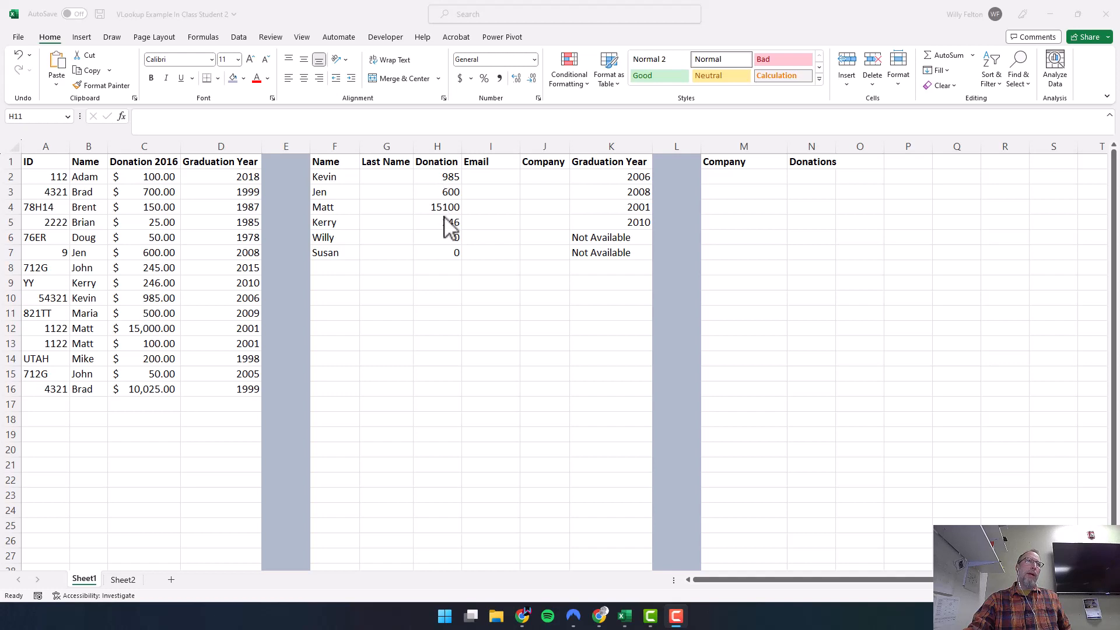
# Step: Review the formulas in the second table's Donation and Graduation Year columns, and the data columns on Sheet2
pyautogui.click(441, 177)
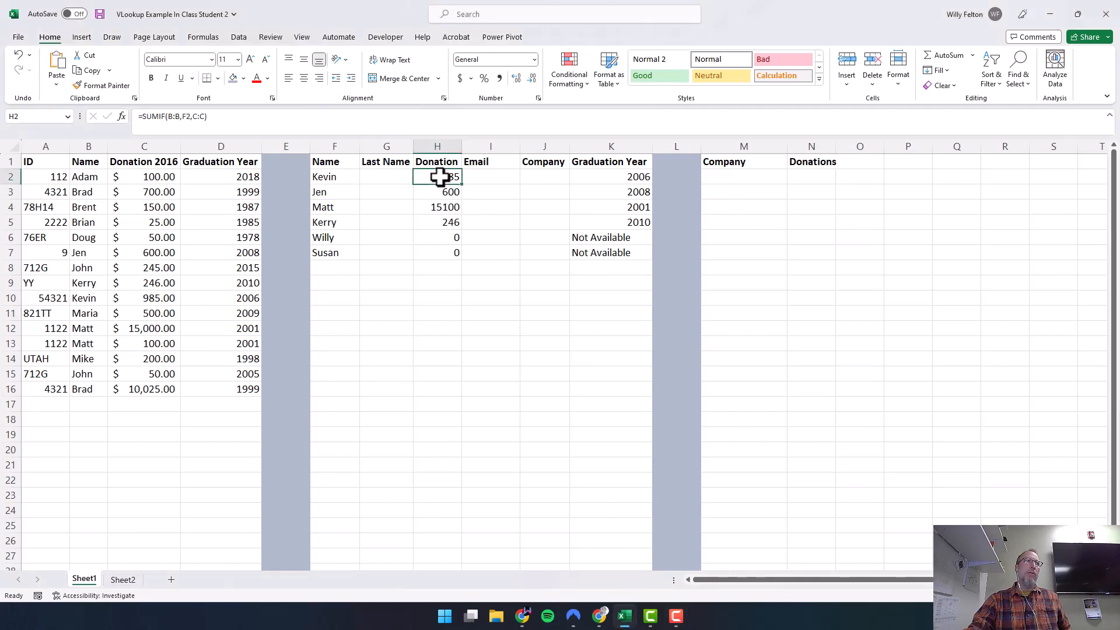
pyautogui.click(607, 176)
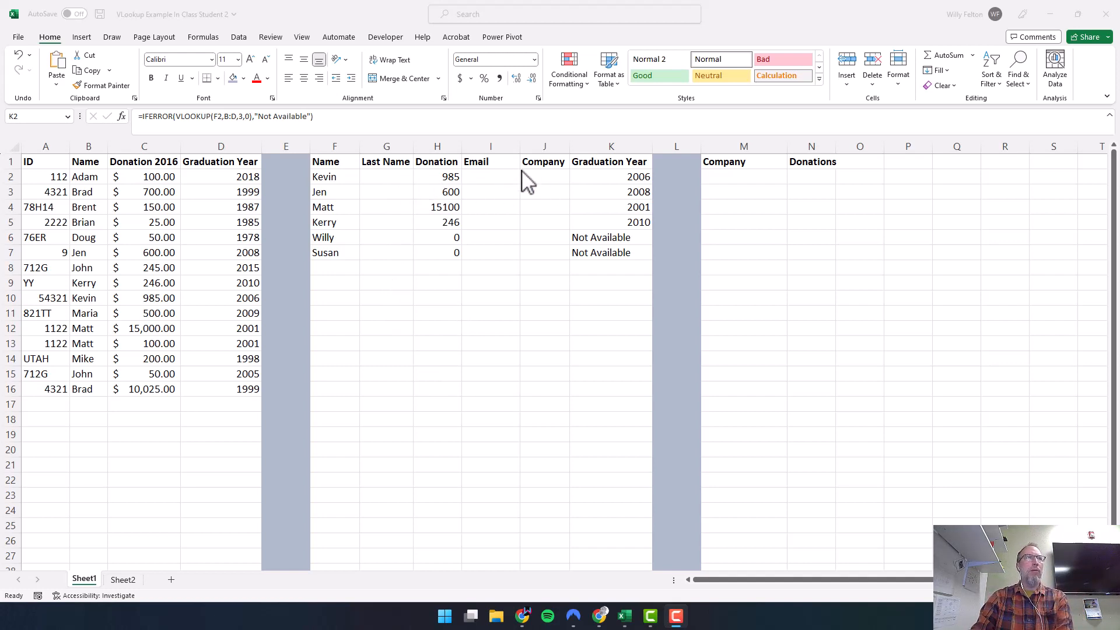
pyautogui.click(382, 169)
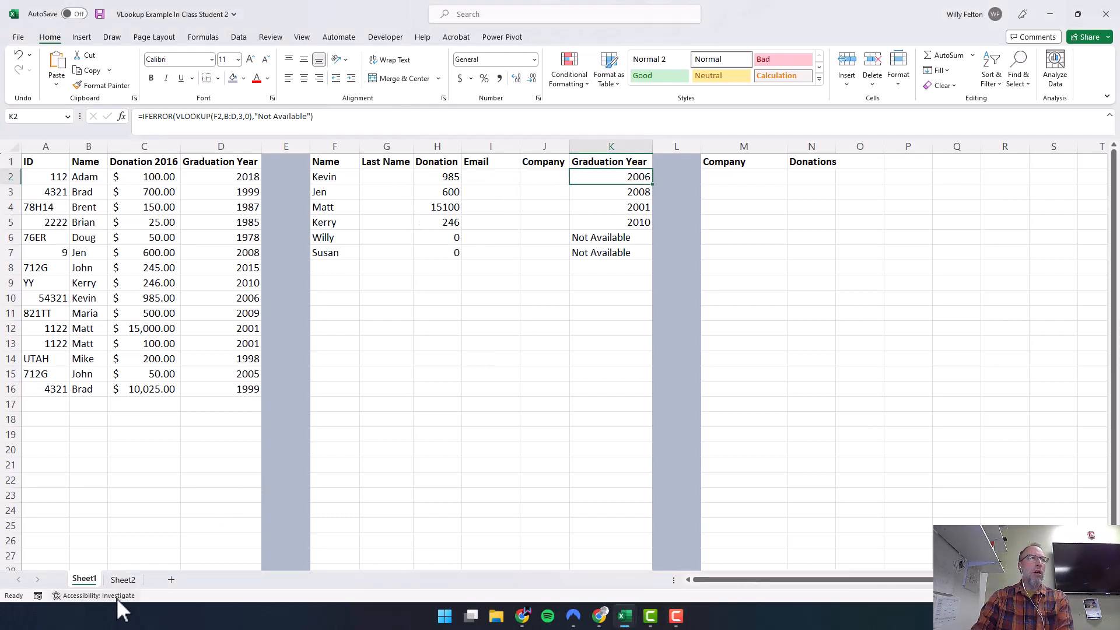
pyautogui.click(123, 580)
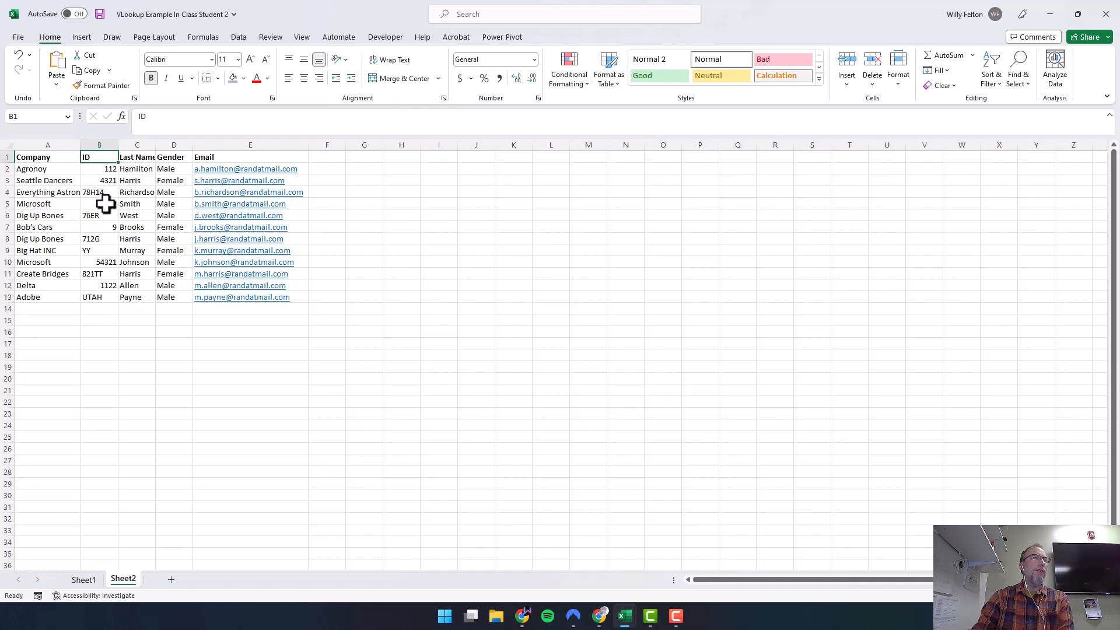
pyautogui.click(85, 580)
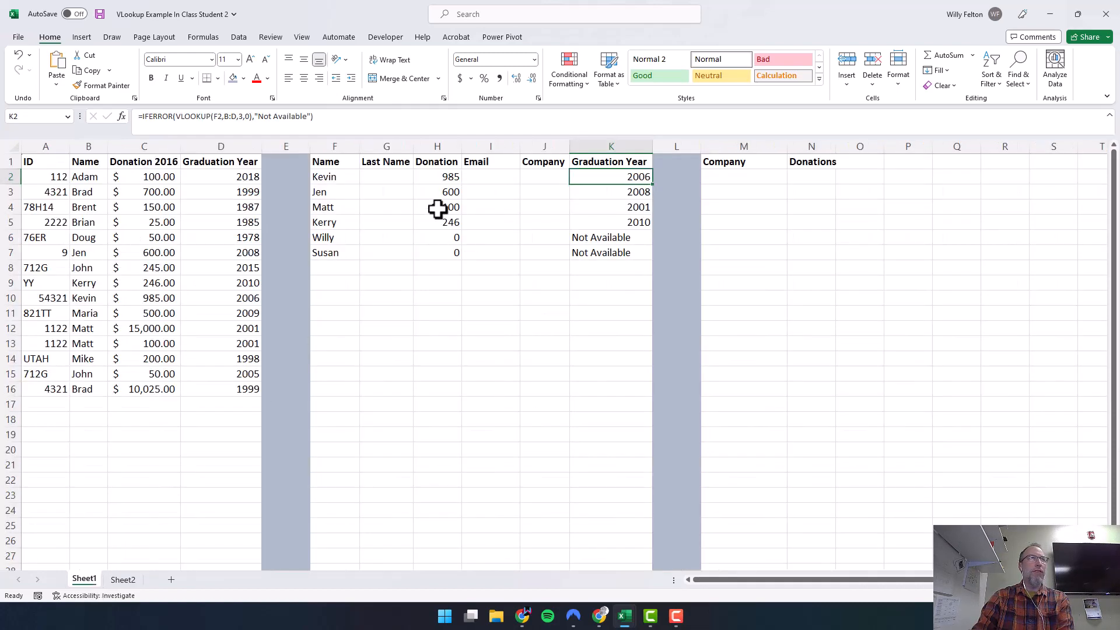
pyautogui.click(440, 178)
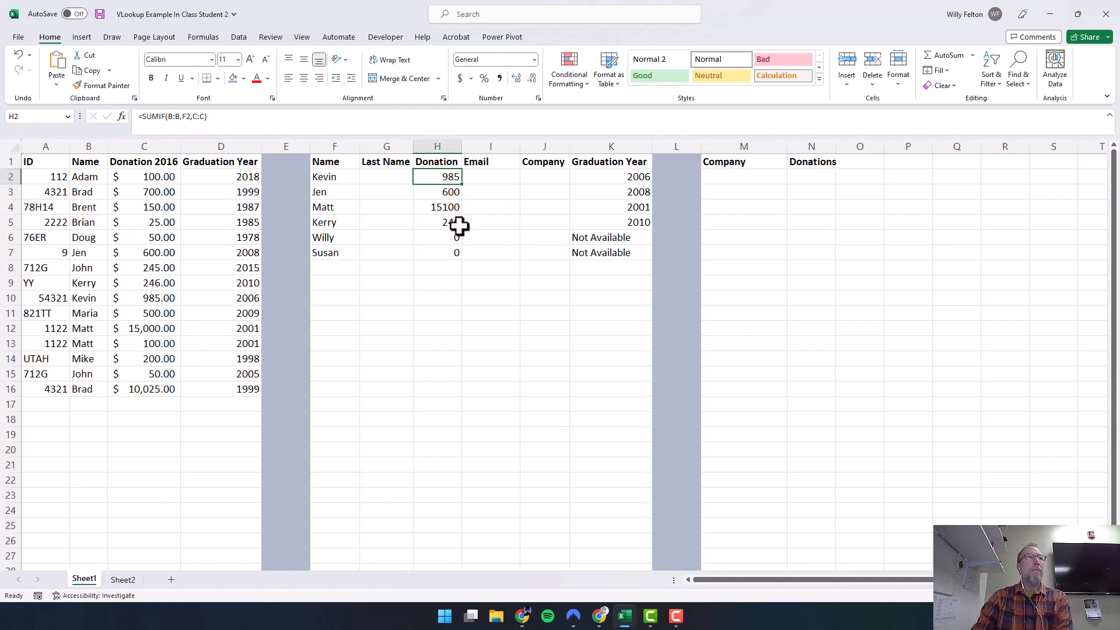
pyautogui.click(124, 580)
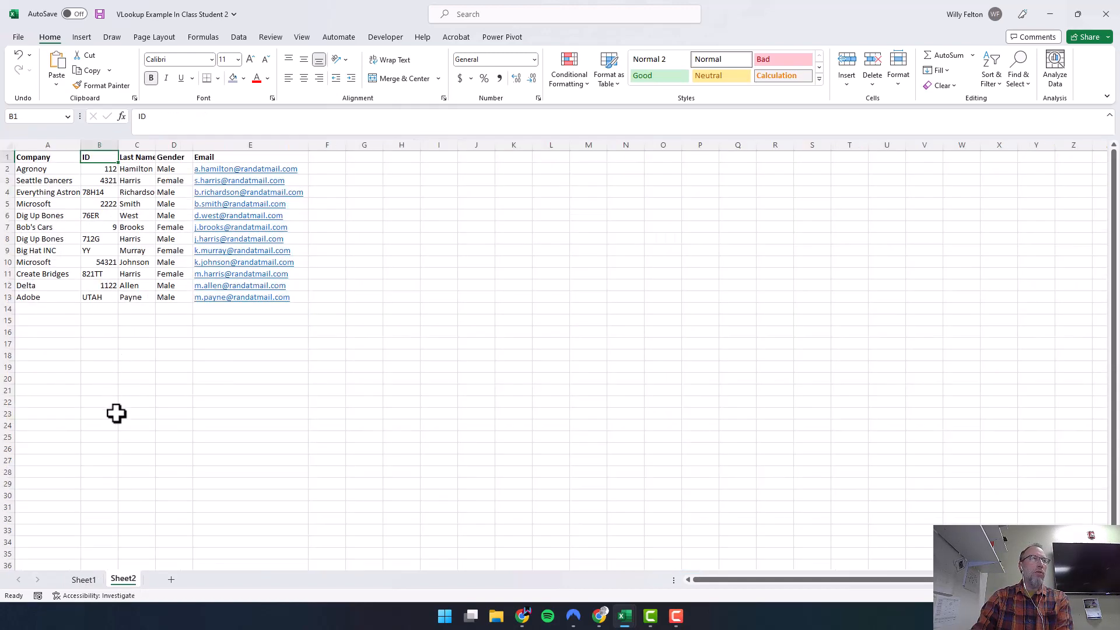
pyautogui.click(81, 579)
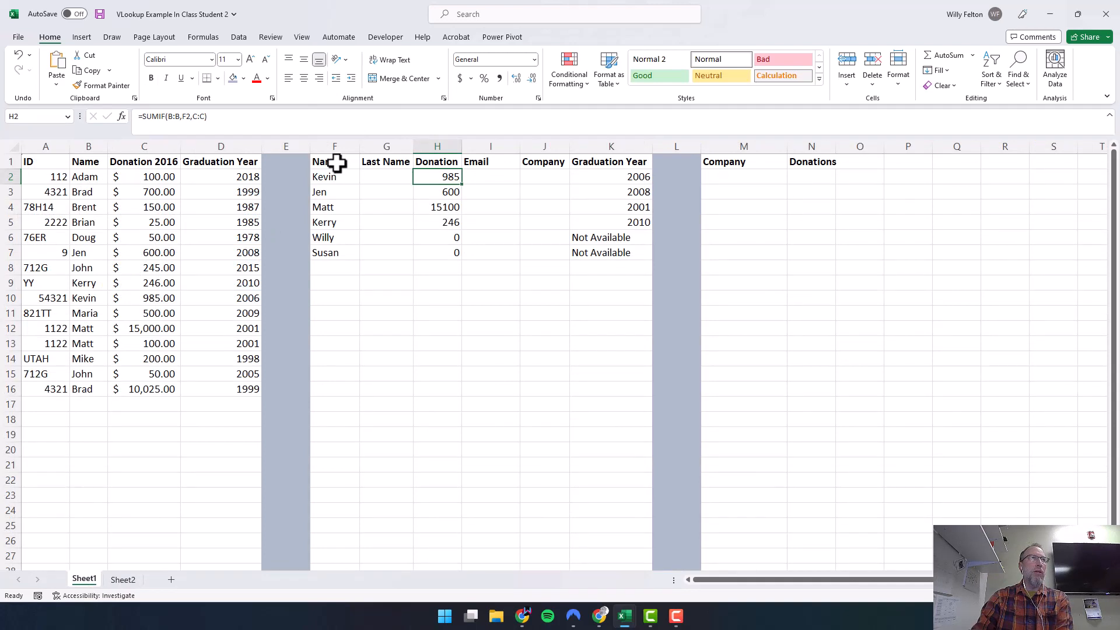
# Step: Insert a blank column before the second table's Name column and remove the new column's fill color
pyautogui.click(331, 136)
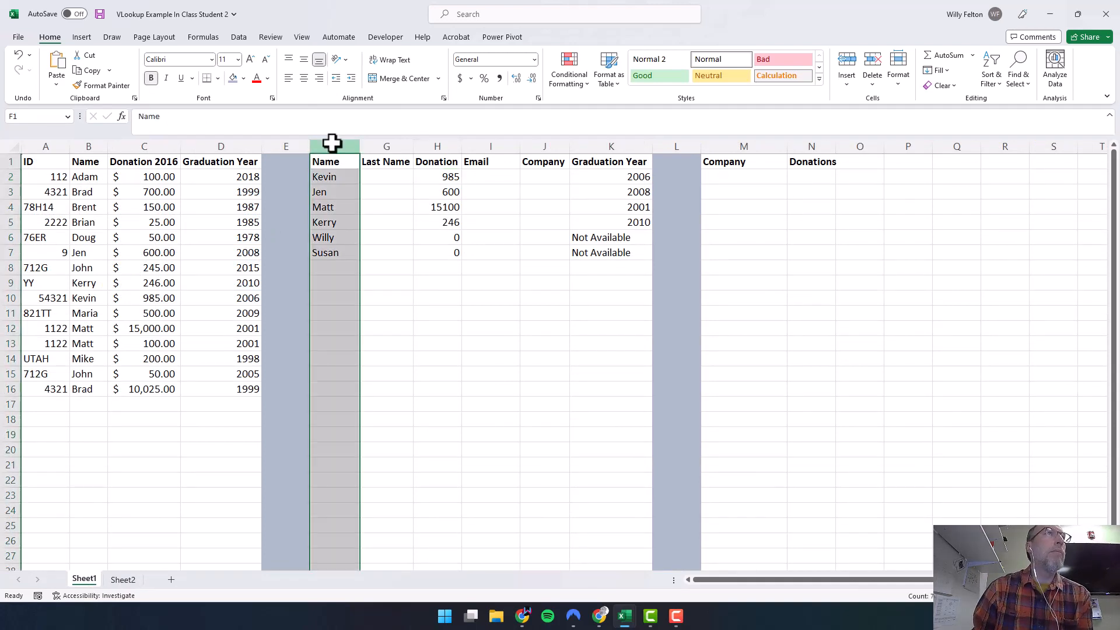
pyautogui.rightClick(334, 145)
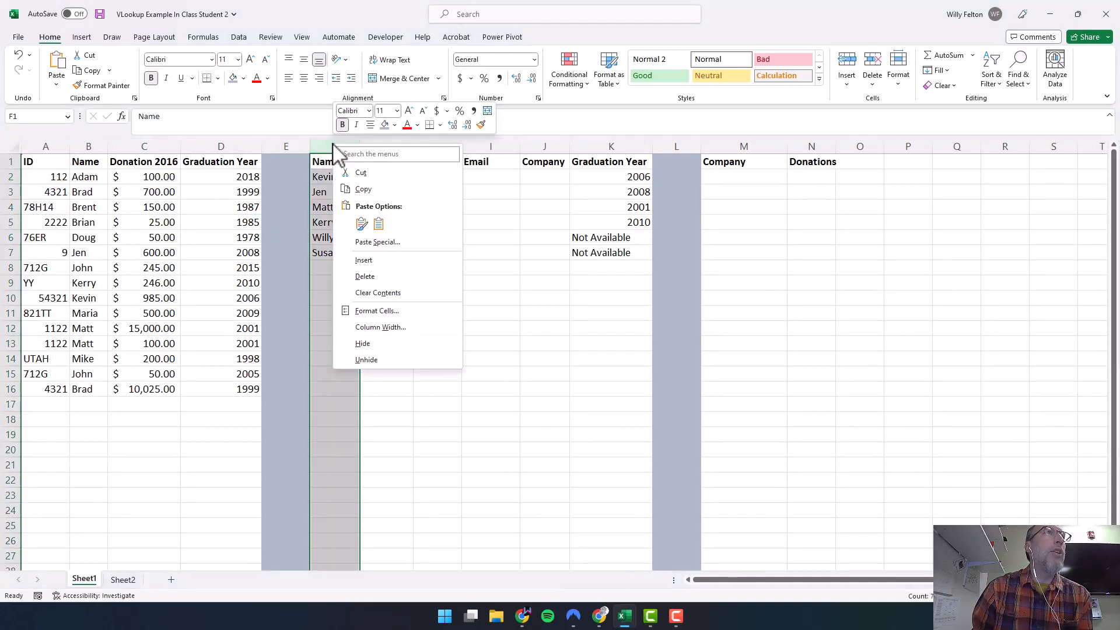
pyautogui.click(419, 263)
pyautogui.click(366, 194)
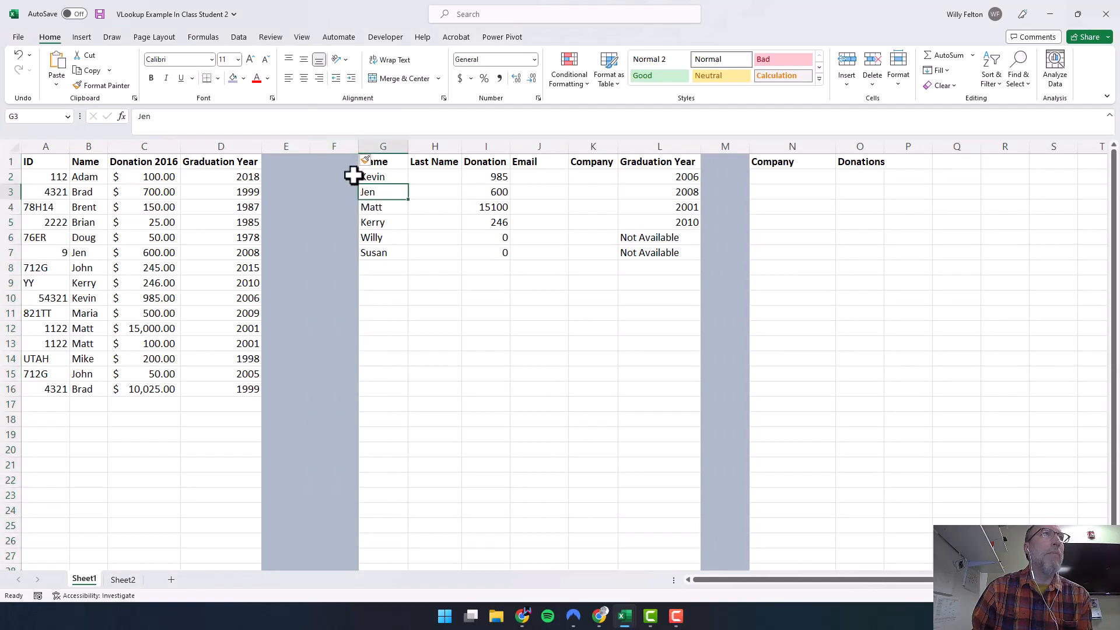
pyautogui.click(339, 142)
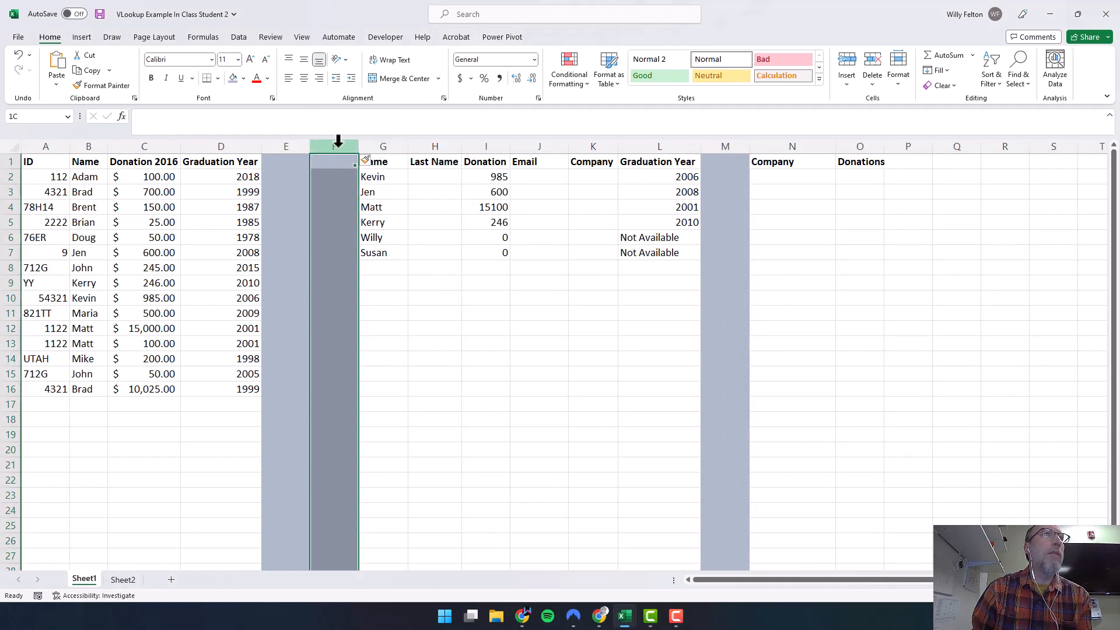
pyautogui.click(244, 79)
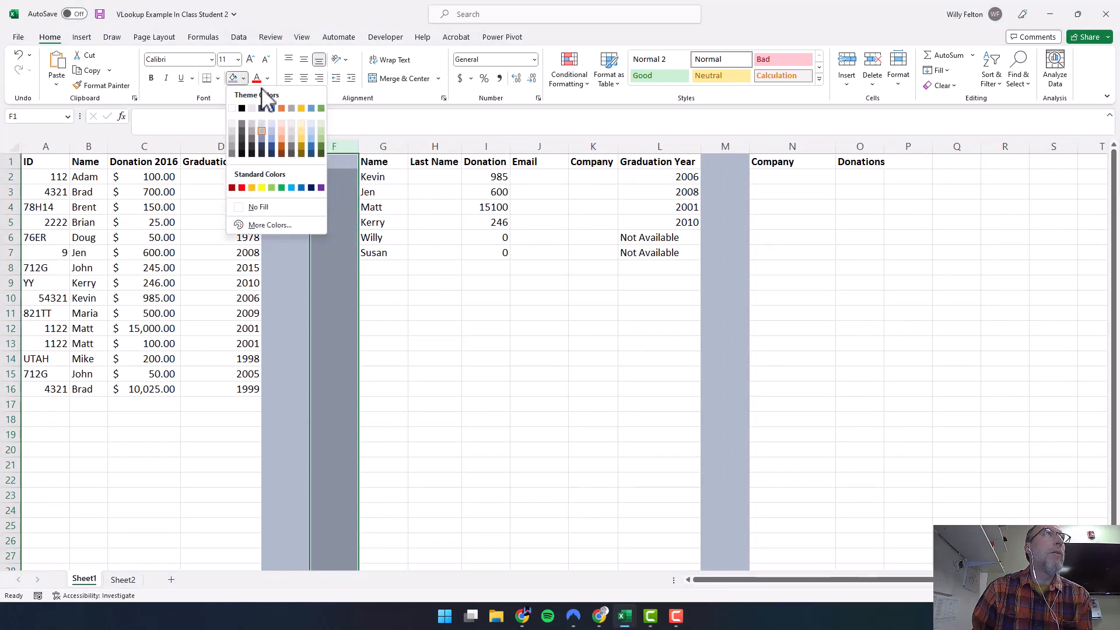
pyautogui.click(273, 208)
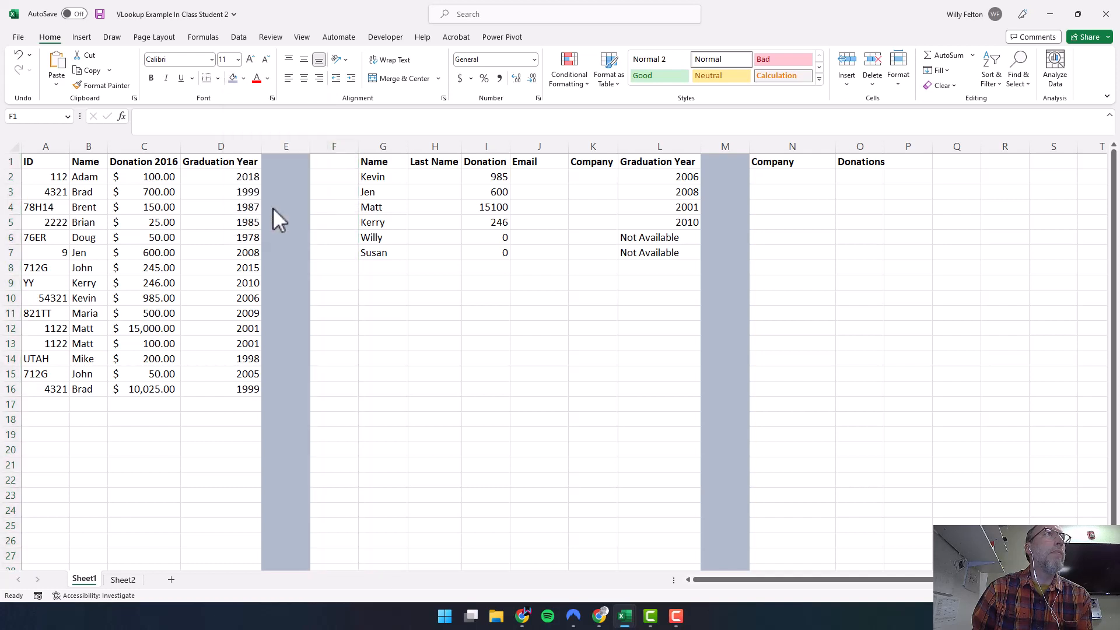
# Step: Enter the header ID in cell F1 of the new column
pyautogui.click(334, 169)
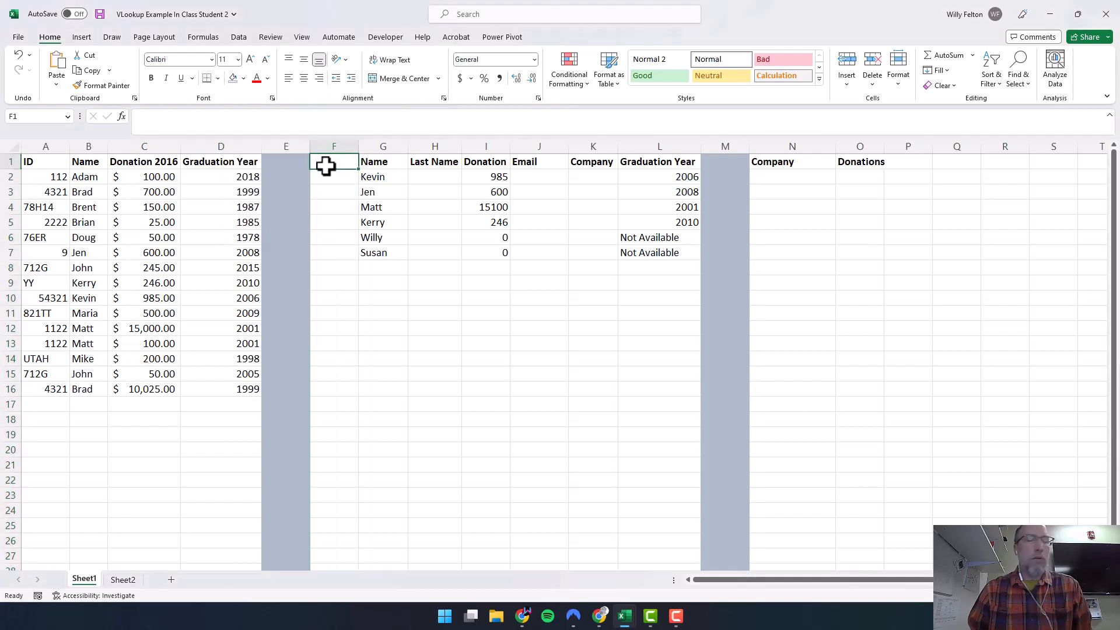
pyautogui.write('ID')
pyautogui.press('Return')
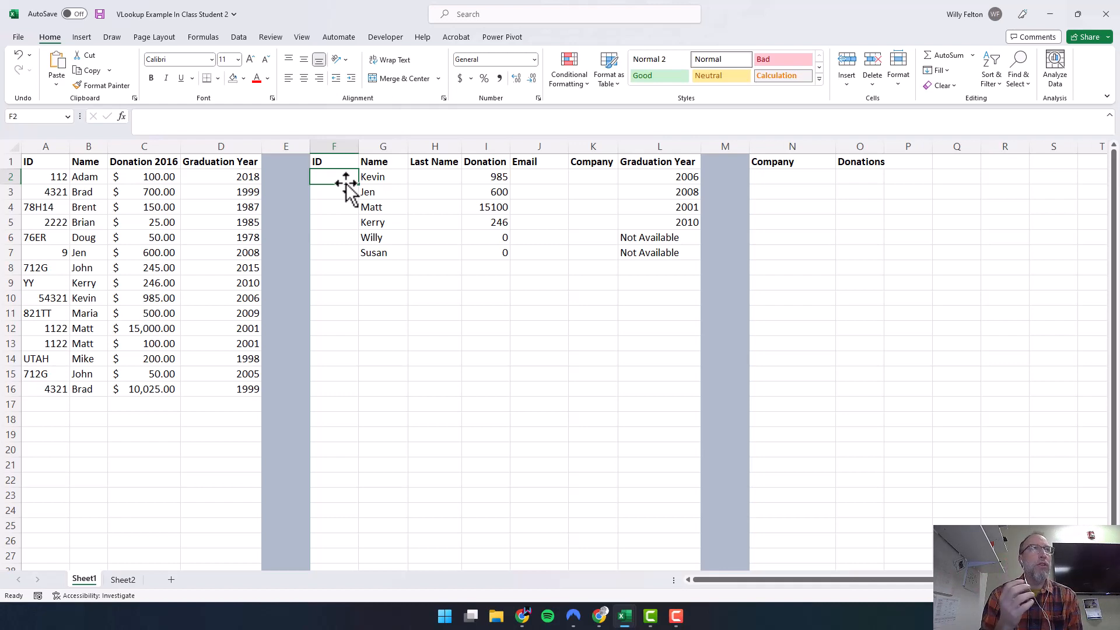
# Step: Examine the source table in columns A to D and the row that matches the first name in column G
pyautogui.click(61, 162)
pyautogui.moveTo(62, 162); pyautogui.dragTo(220, 294)
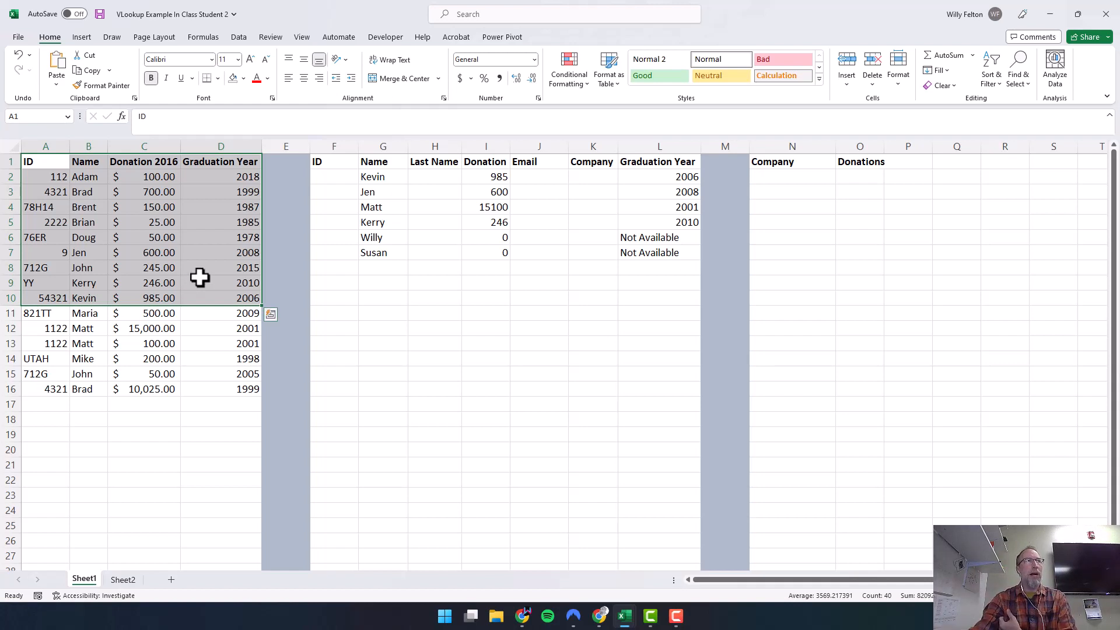
pyautogui.click(175, 240)
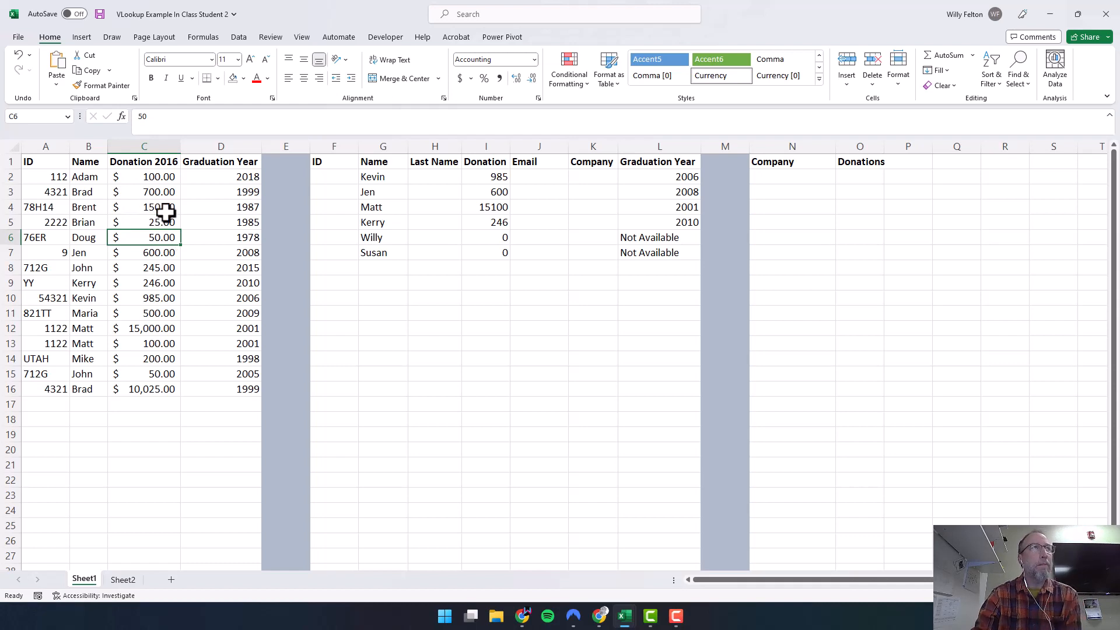
pyautogui.click(319, 168)
pyautogui.write('ID')
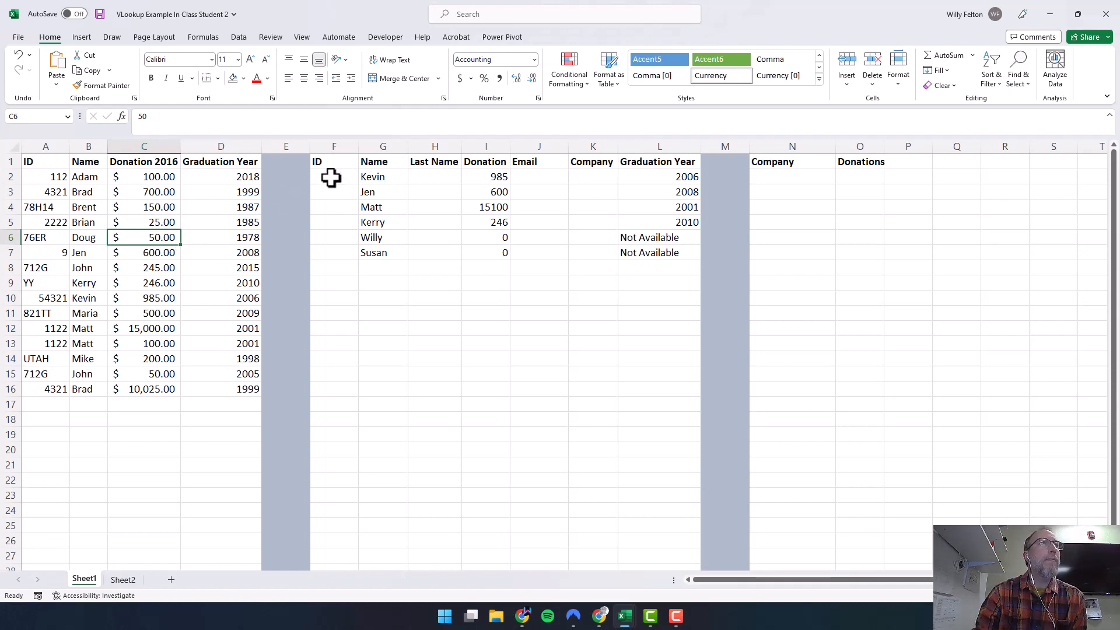
pyautogui.press('Return')
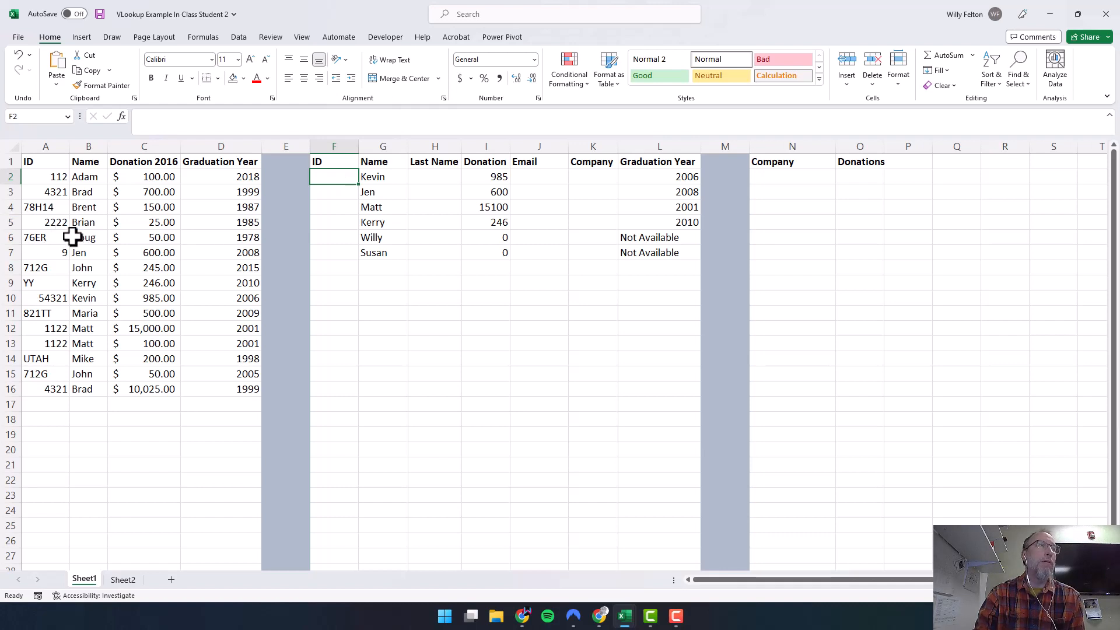
pyautogui.click(372, 175)
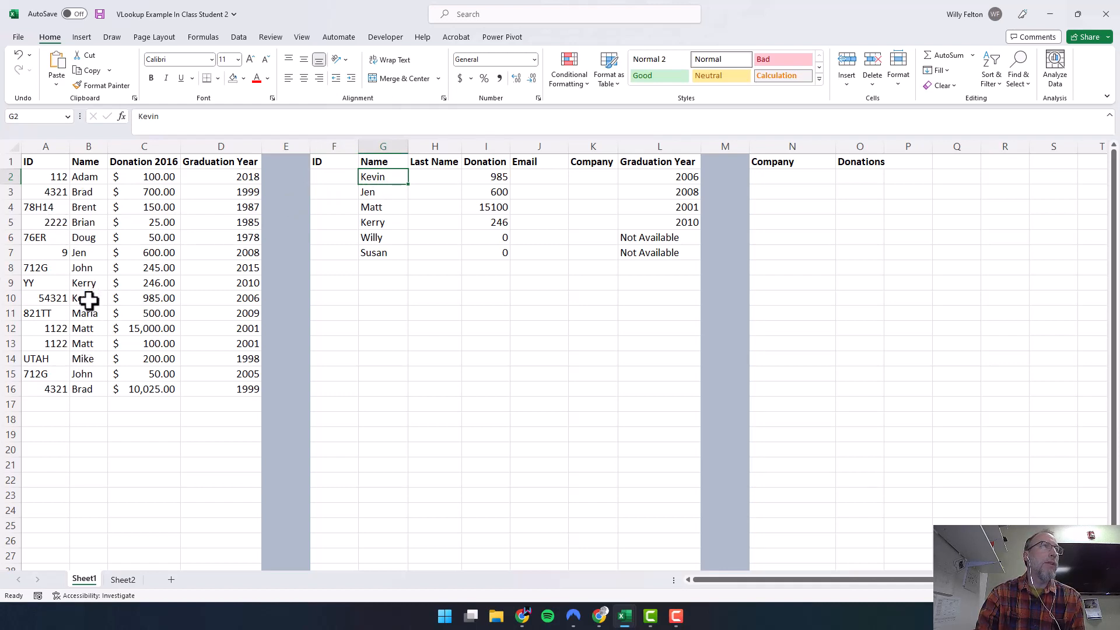
pyautogui.moveTo(88, 295); pyautogui.dragTo(231, 294)
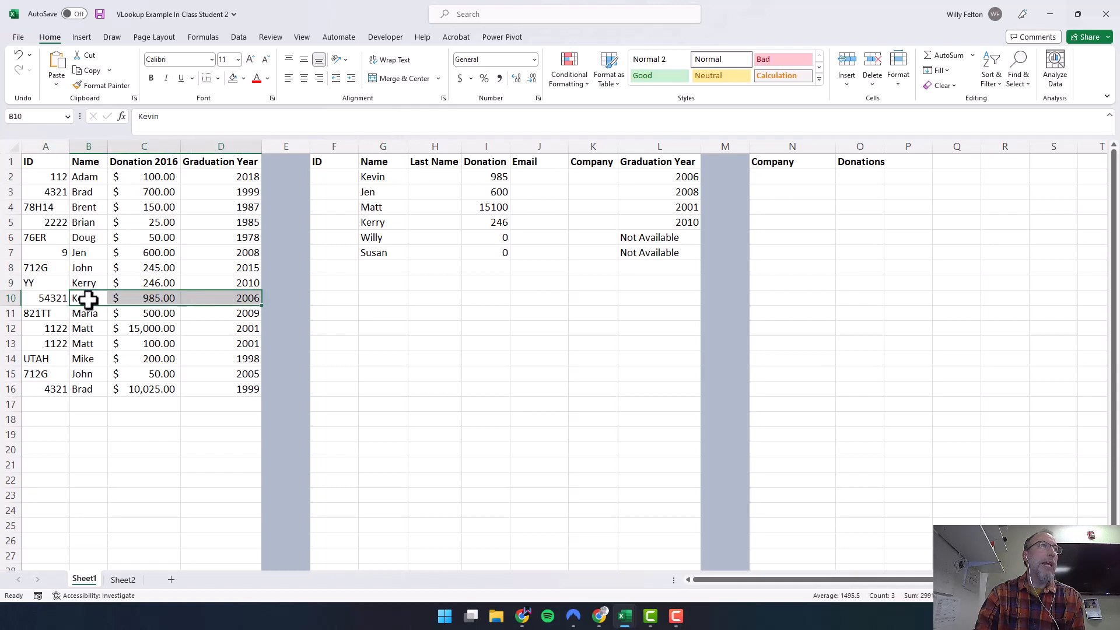
pyautogui.click(333, 179)
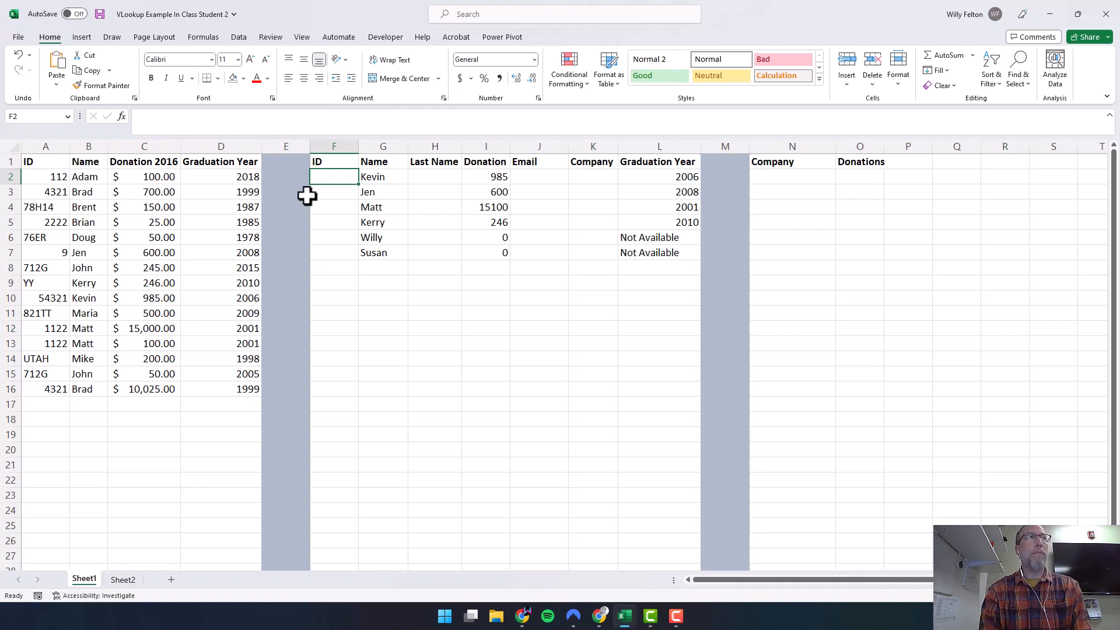
pyautogui.write('=')
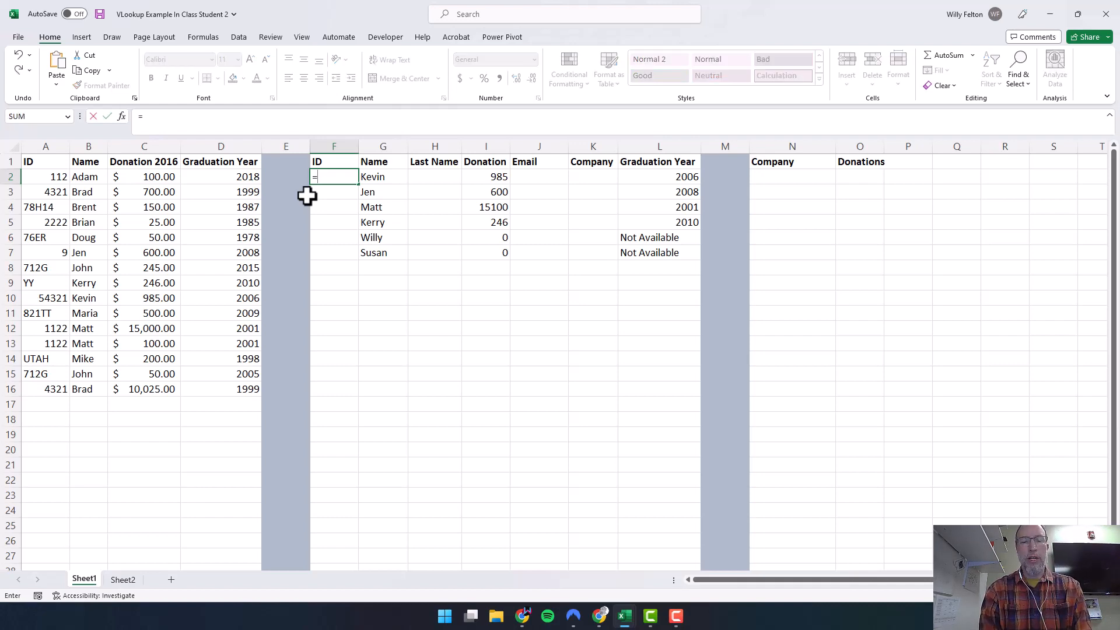
pyautogui.write('index(')
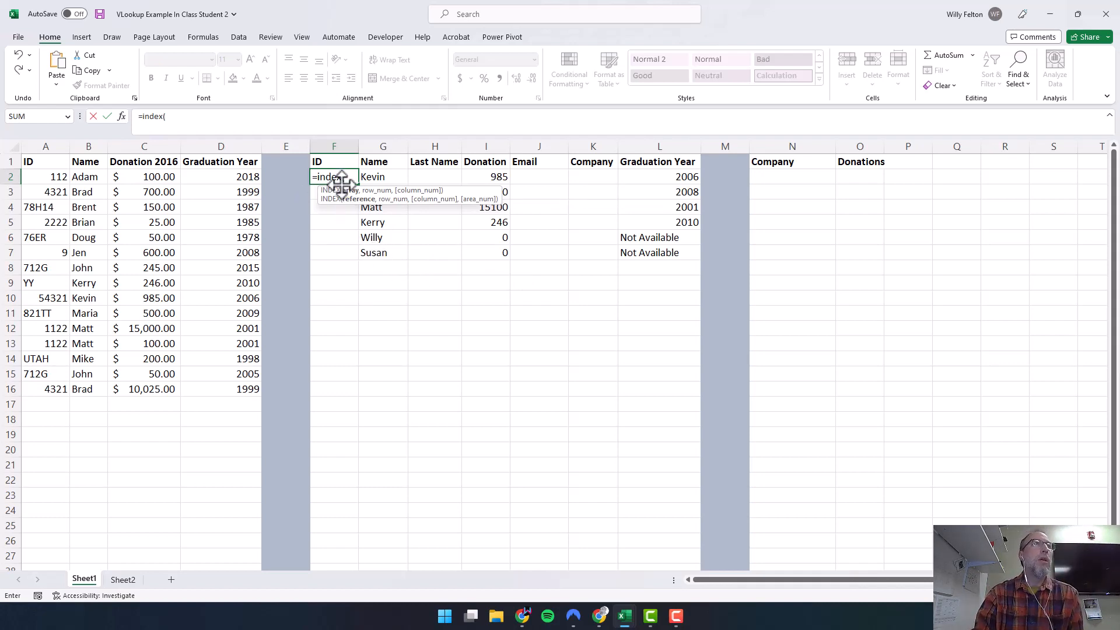
pyautogui.moveTo(42, 146); pyautogui.dragTo(79, 147)
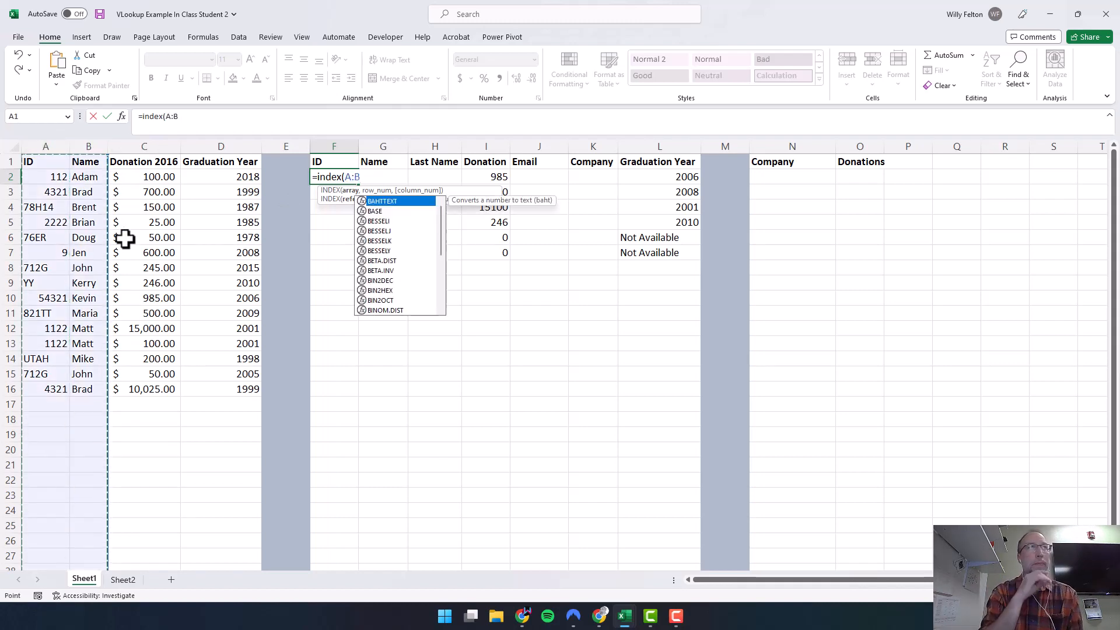
pyautogui.write(',')
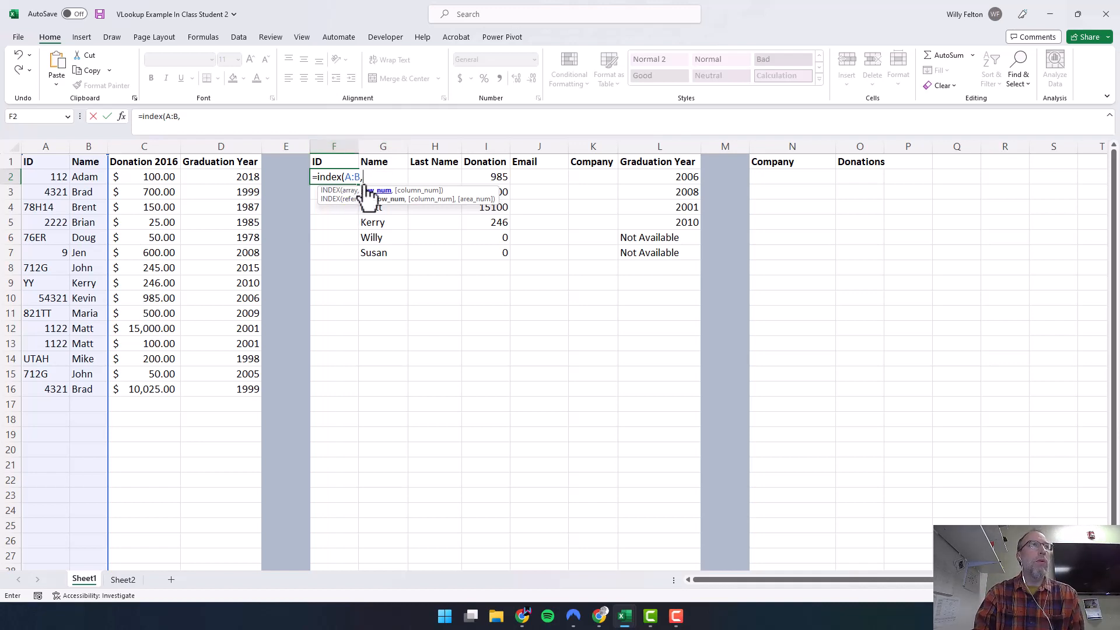
pyautogui.press('Escape')
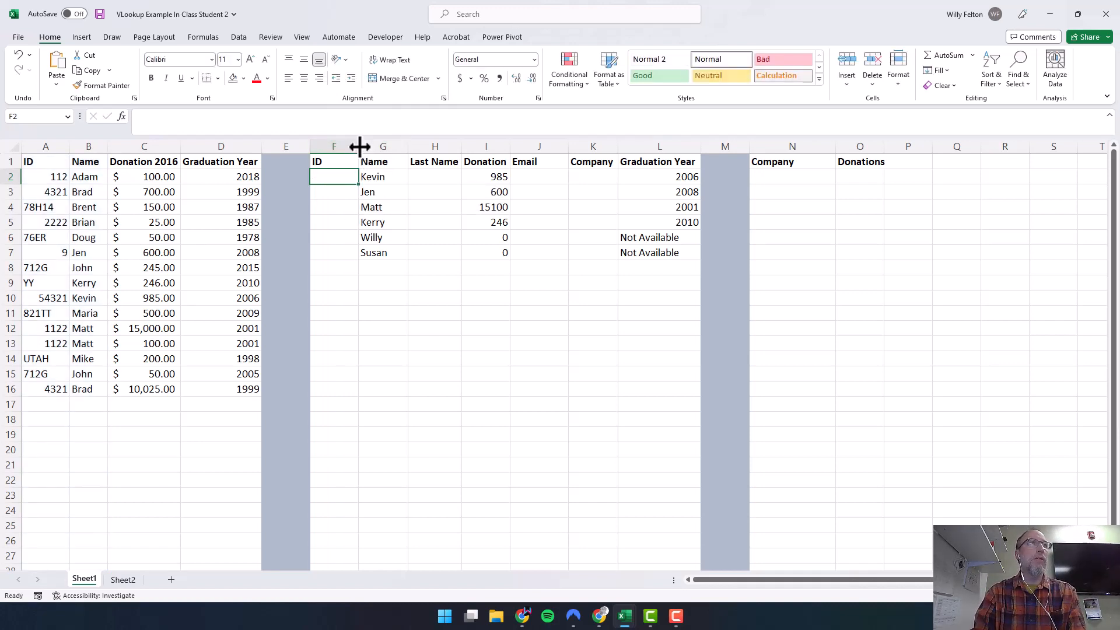
# Step: Widen column F and start an INDEX formula in F2 with columns A:B as the array
pyautogui.moveTo(358, 146); pyautogui.dragTo(405, 147)
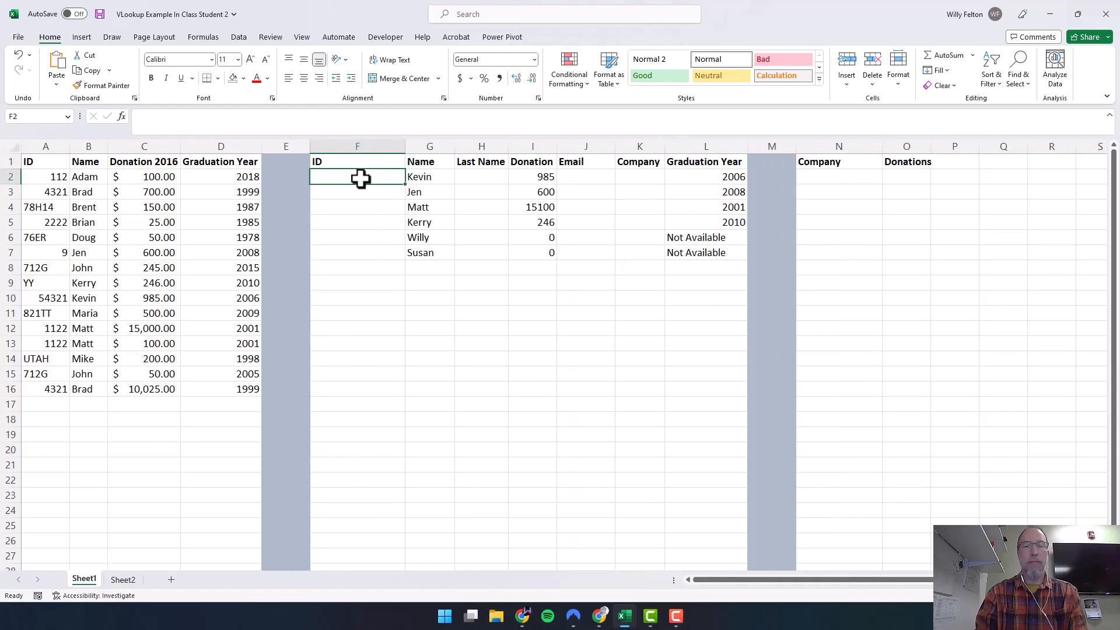
pyautogui.write('=index')
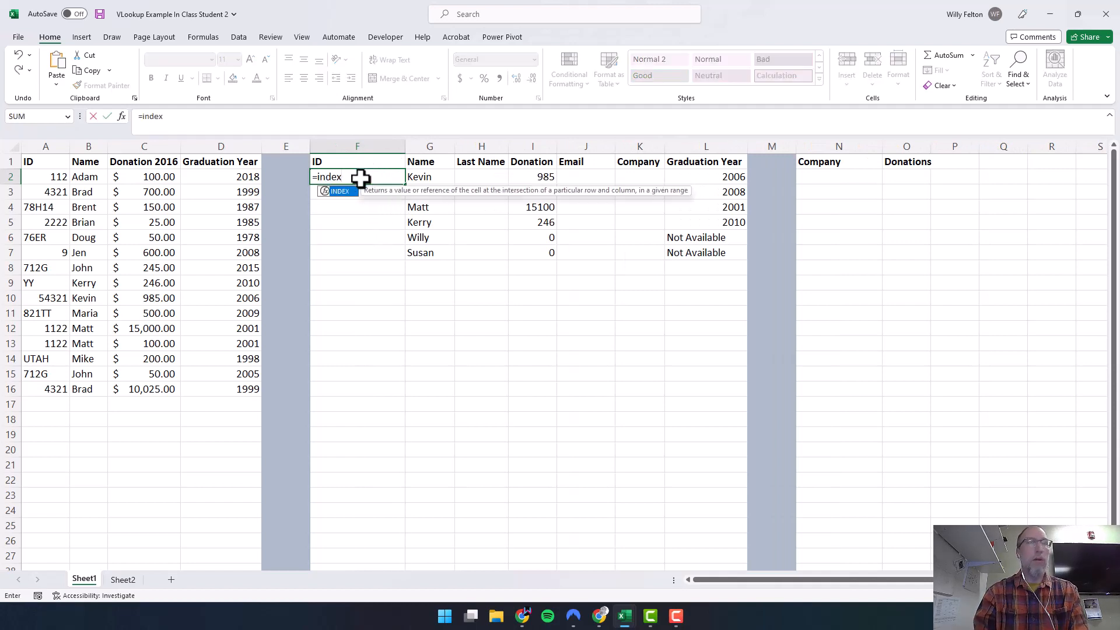
pyautogui.write('(')
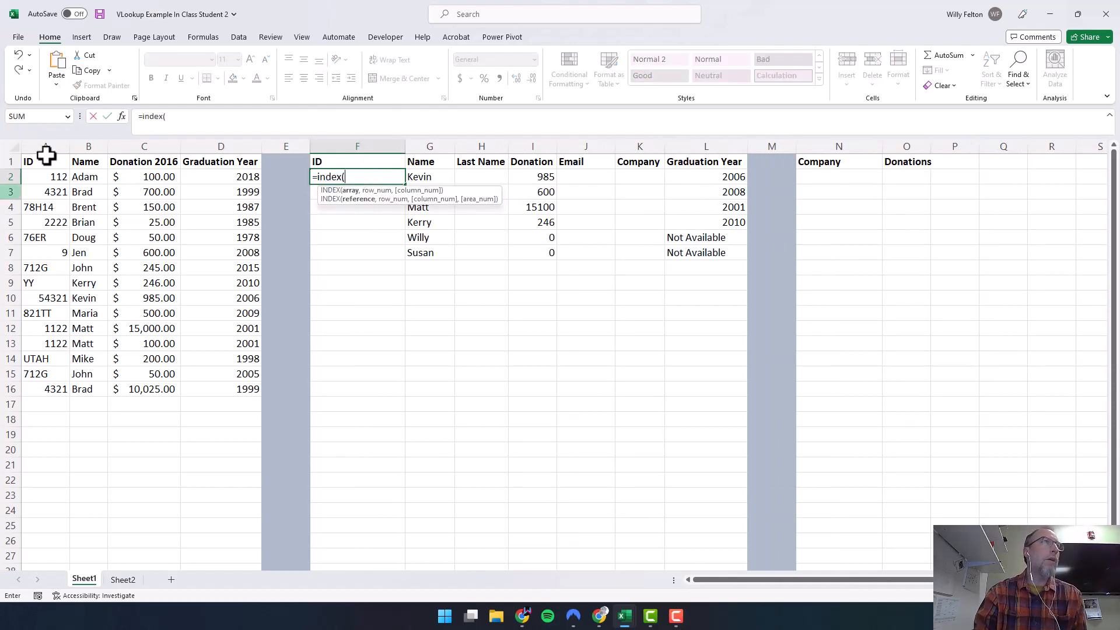
pyautogui.moveTo(46, 146); pyautogui.dragTo(82, 143)
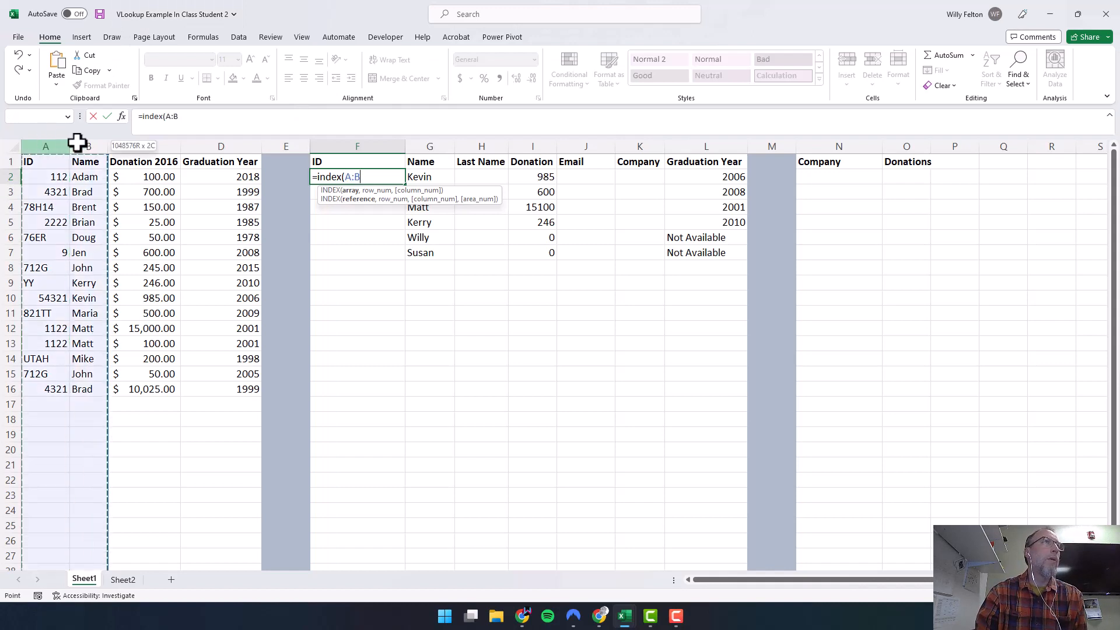
pyautogui.write(',')
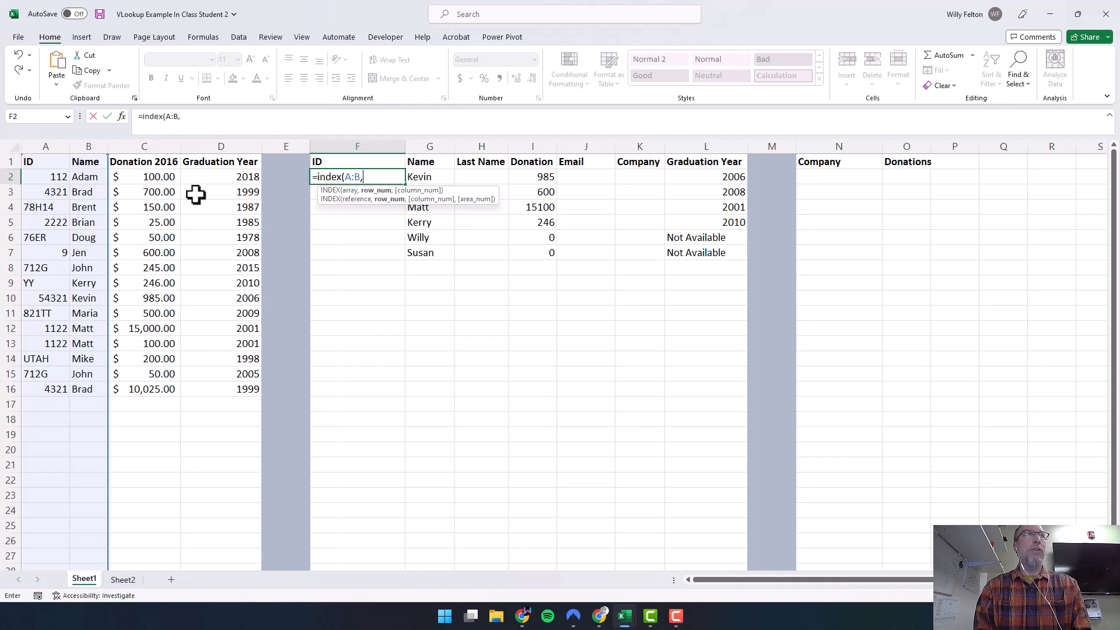
# Step: Add MATCH(G2,B:B,0) as the row number argument of the INDEX formula in F2
pyautogui.write('match(')
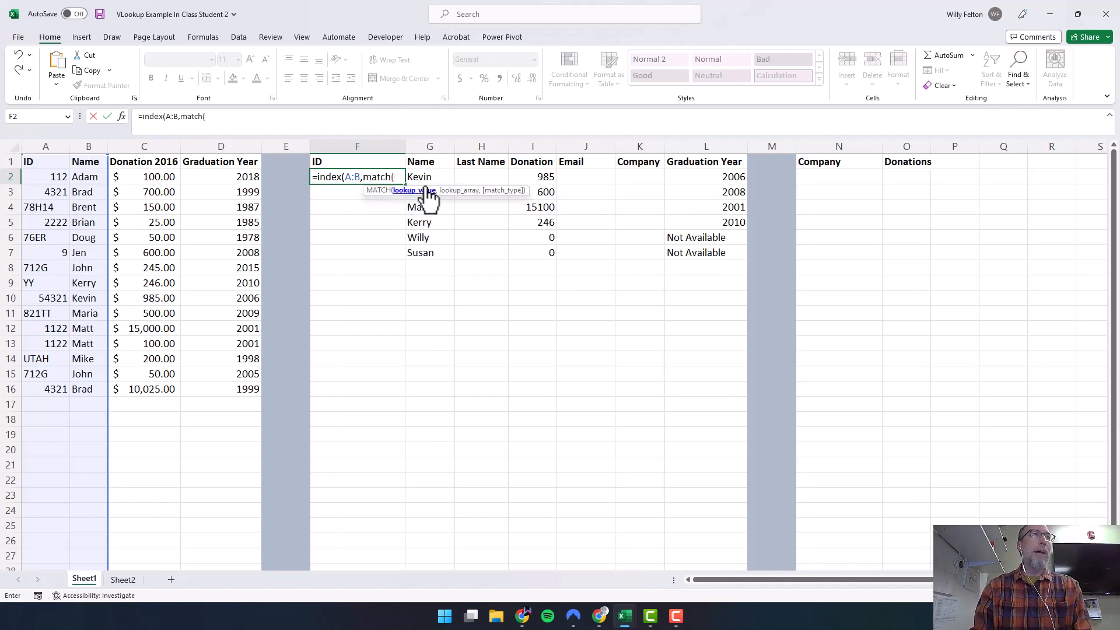
pyautogui.click(424, 176)
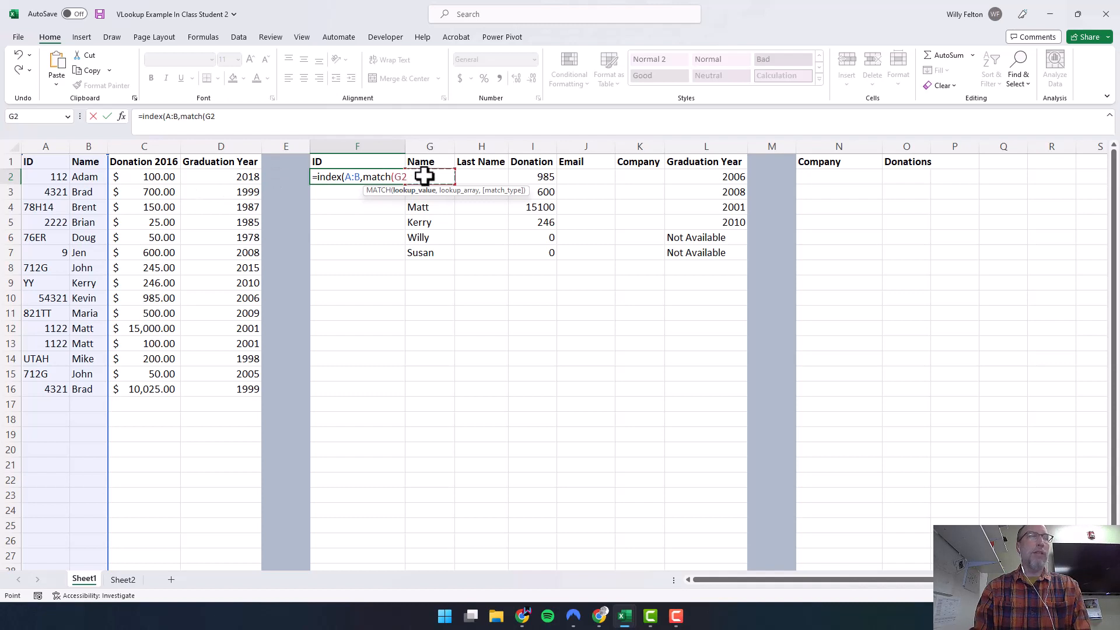
pyautogui.write(',')
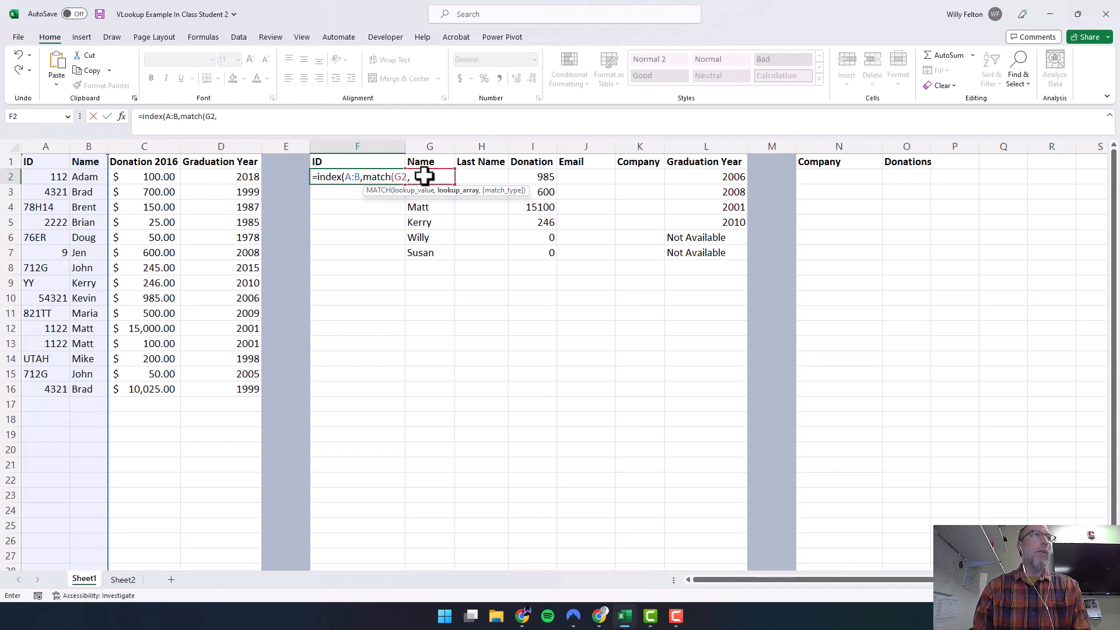
pyautogui.click(89, 137)
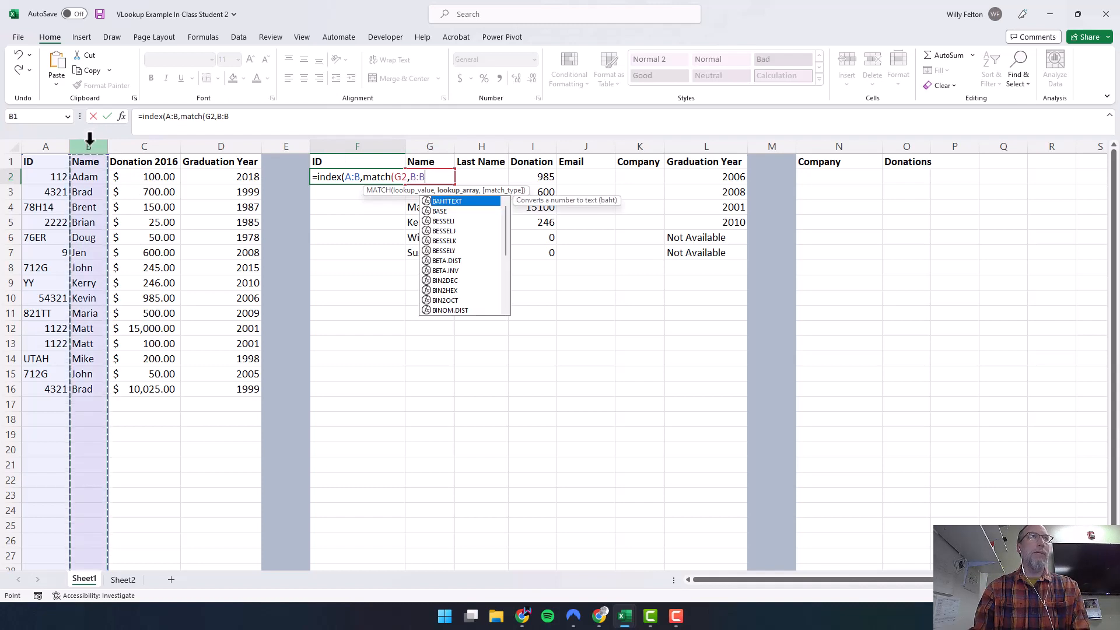
pyautogui.write(',')
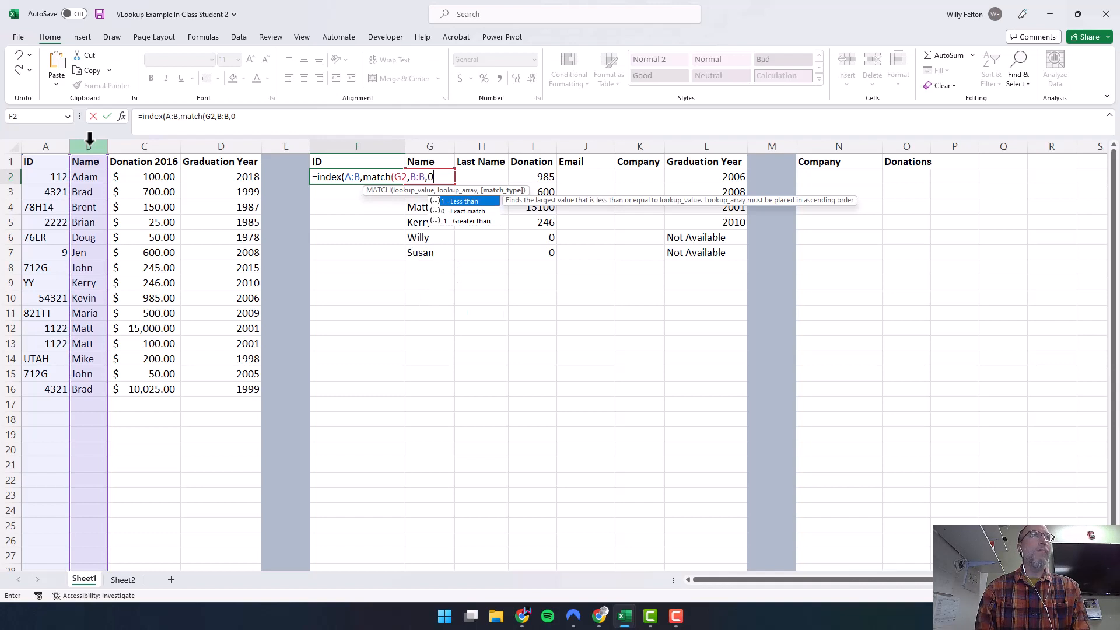
pyautogui.write('0)')
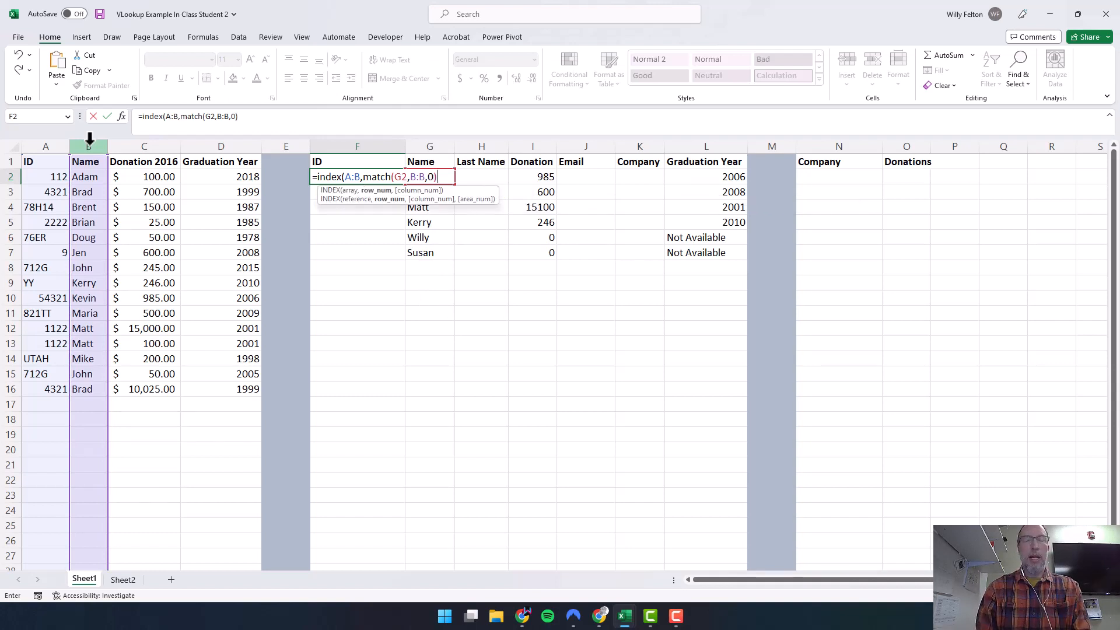
# Step: Complete the INDEX formula in F2 with column number 1 and fill it down to F7
pyautogui.write(',1')
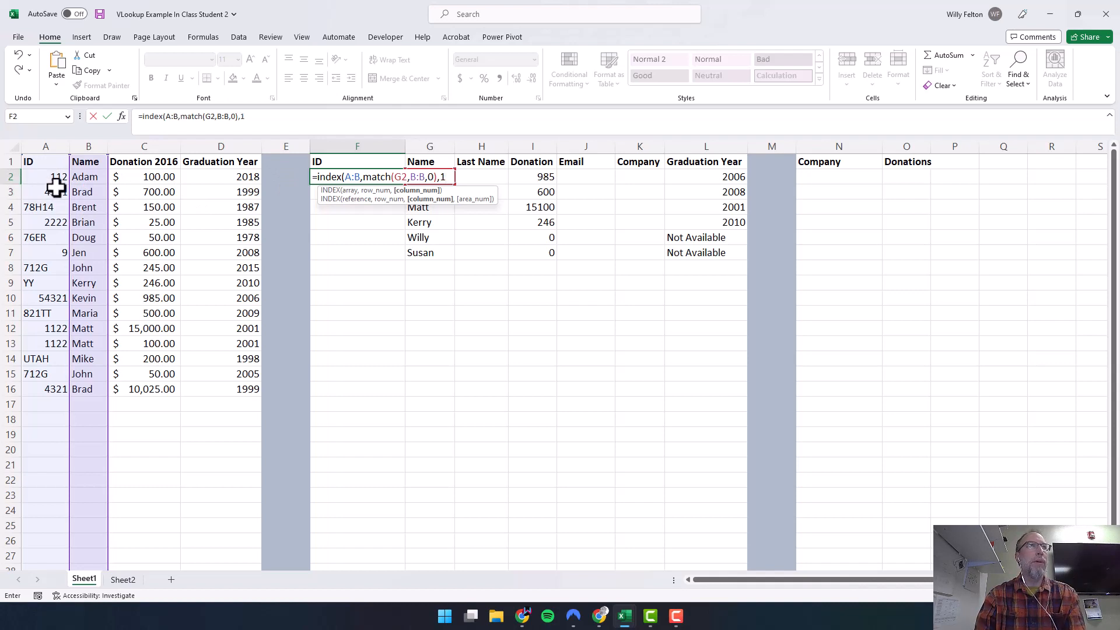
pyautogui.write(')')
pyautogui.press('Return')
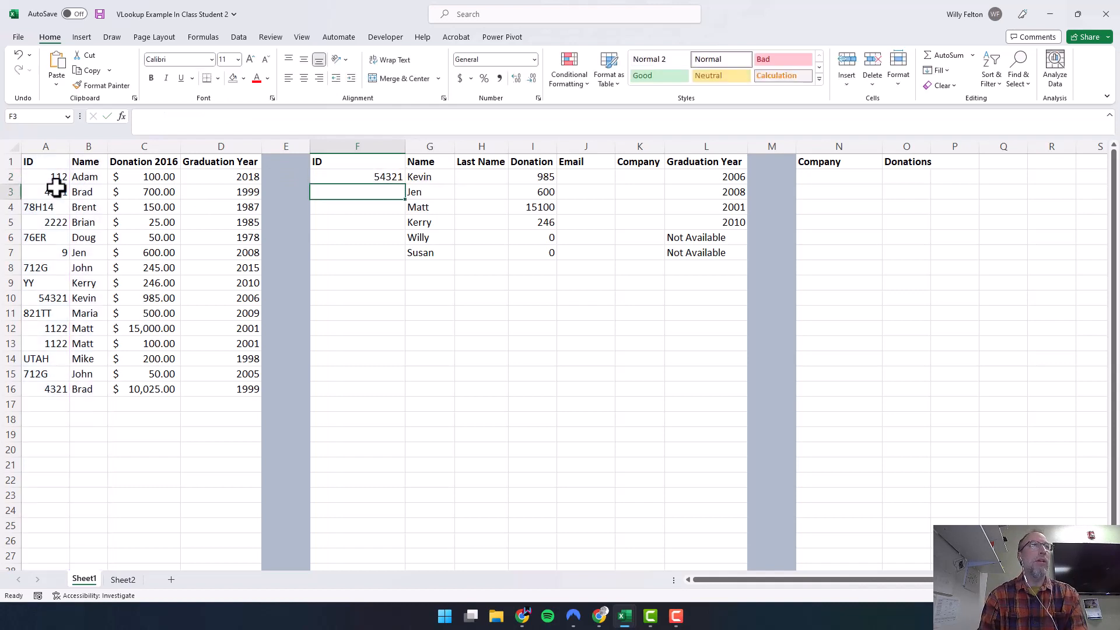
pyautogui.click(390, 176)
pyautogui.moveTo(405, 184); pyautogui.dragTo(422, 257)
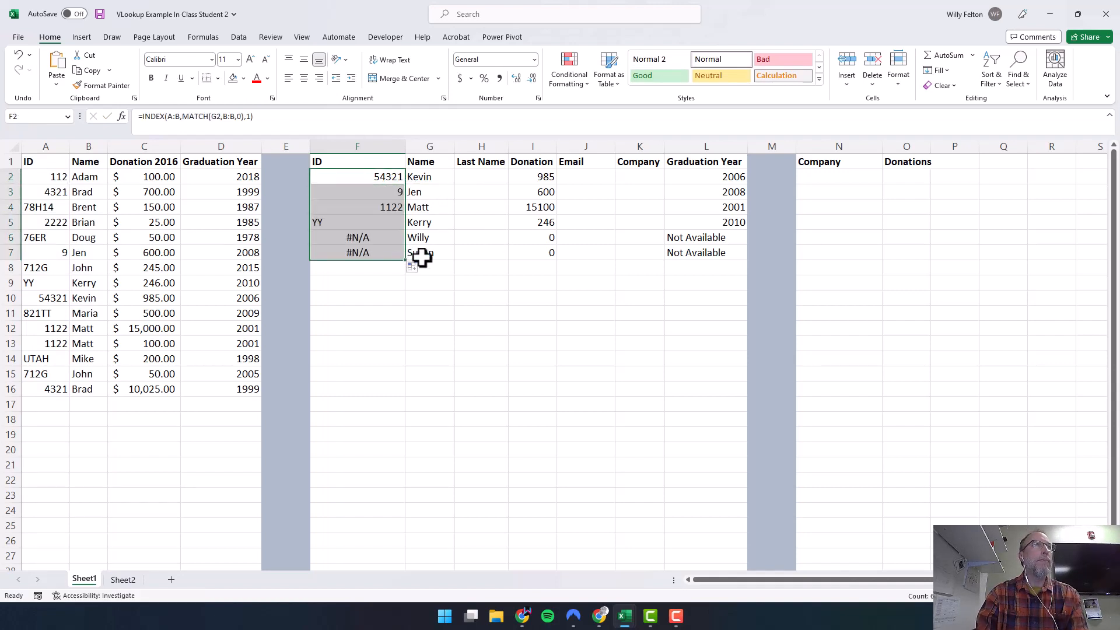
# Step: Wrap the INDEX MATCH formula in F2 in IFERROR, using "Not Available" as the value for errors
pyautogui.click(380, 238)
pyautogui.click(380, 176)
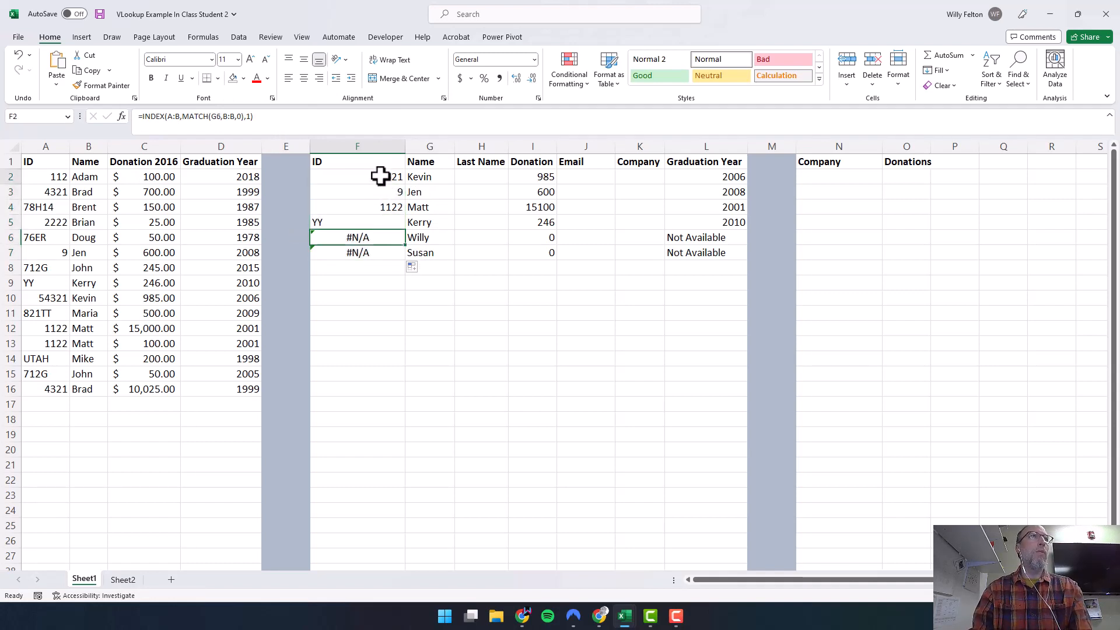
pyautogui.click(143, 120)
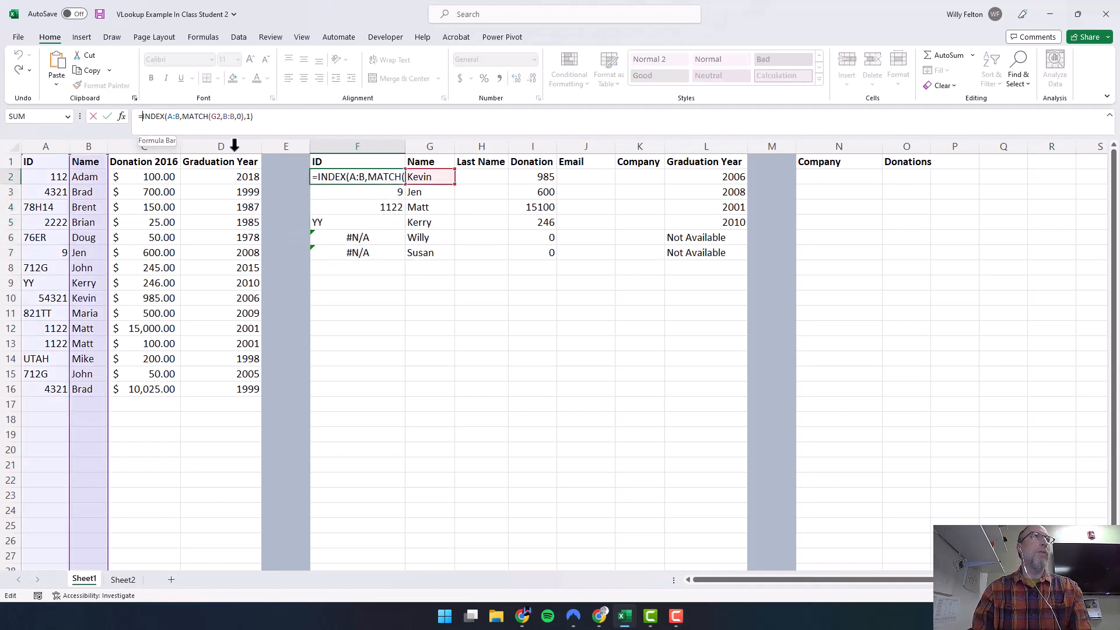
pyautogui.write('iferror(')
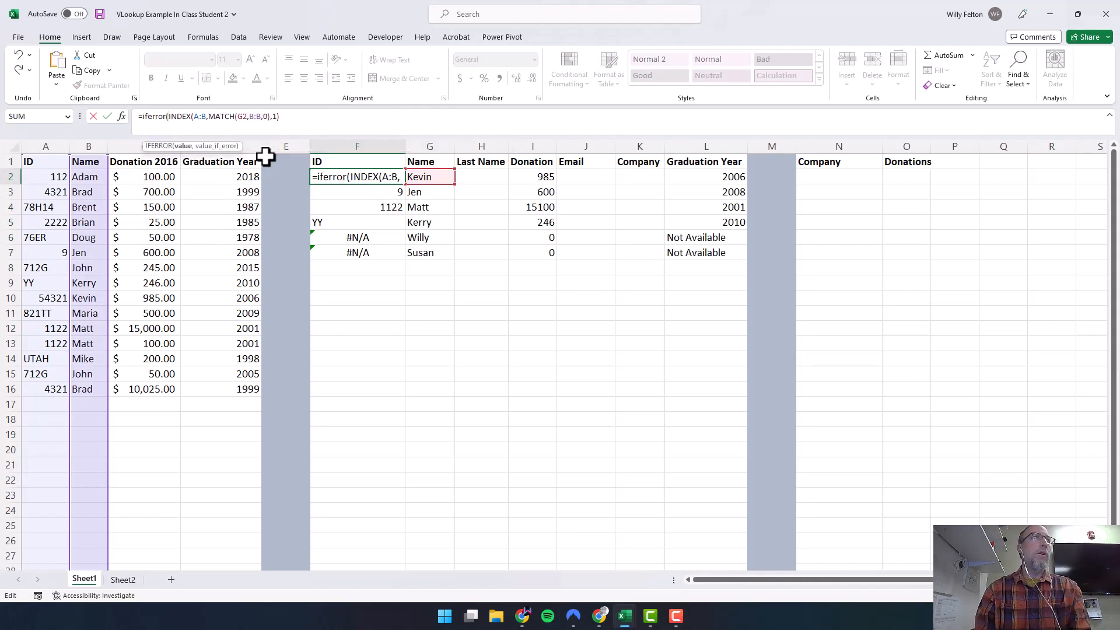
pyautogui.click(318, 116)
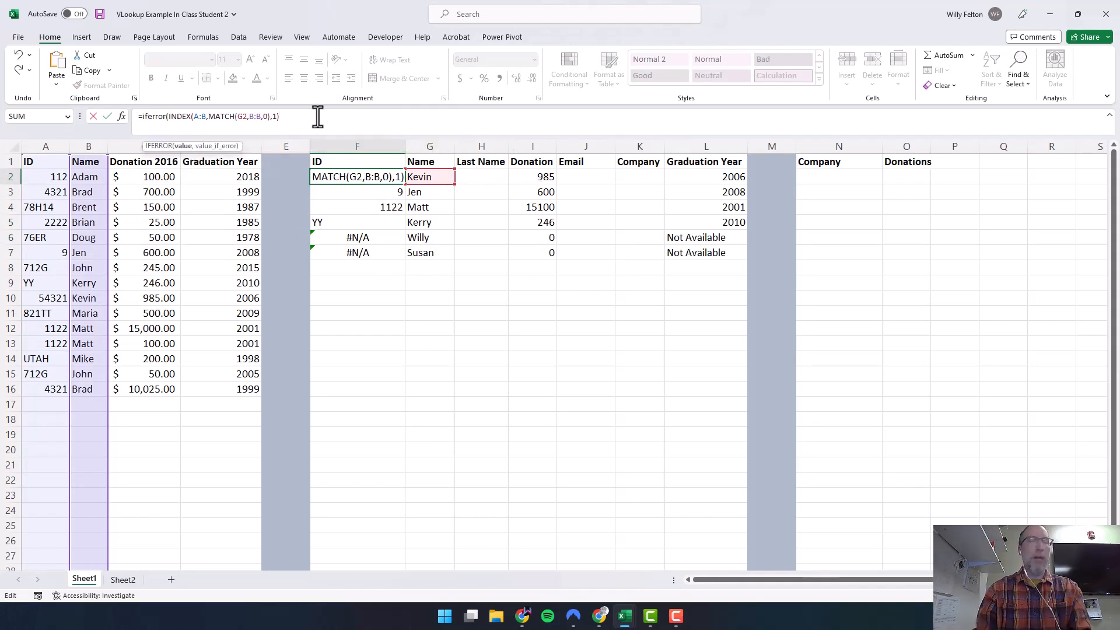
pyautogui.write(',"Not Availa')
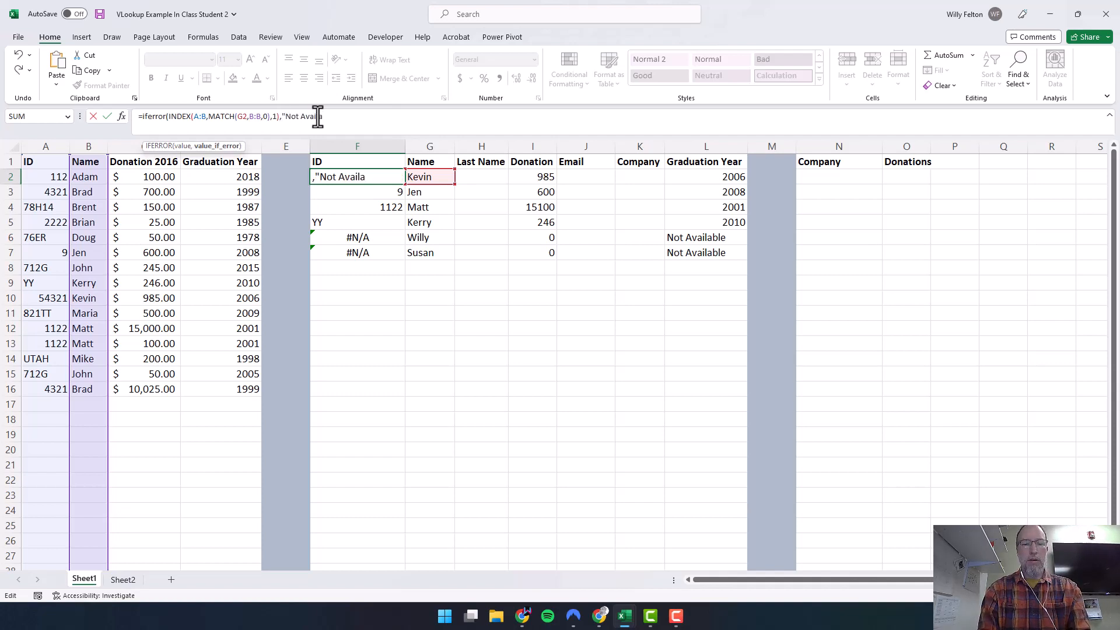
pyautogui.write('ble"')
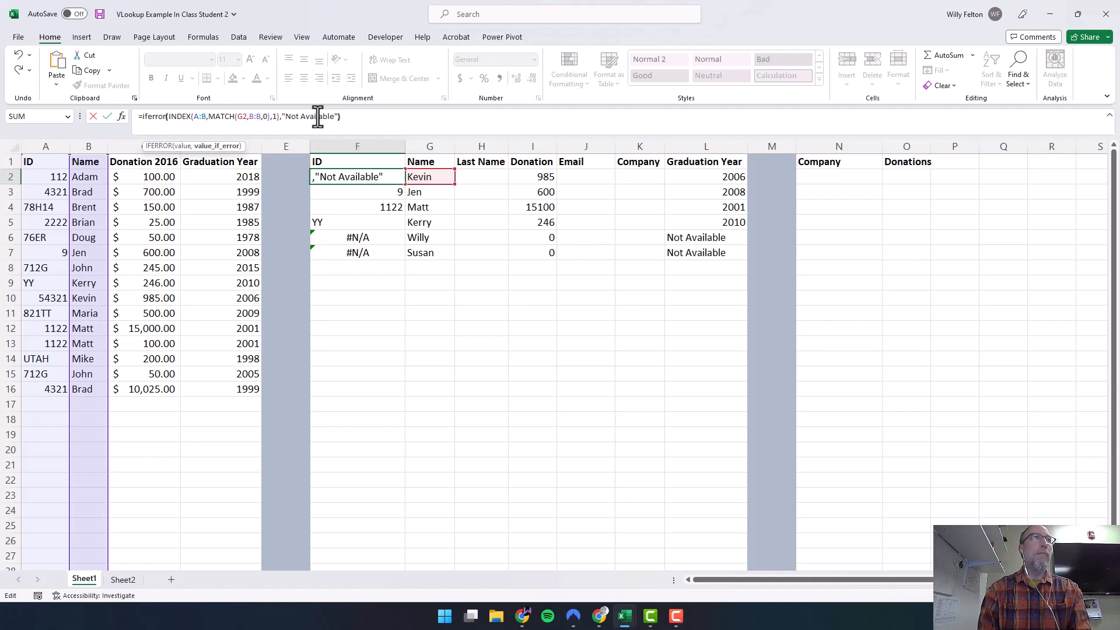
pyautogui.write(')')
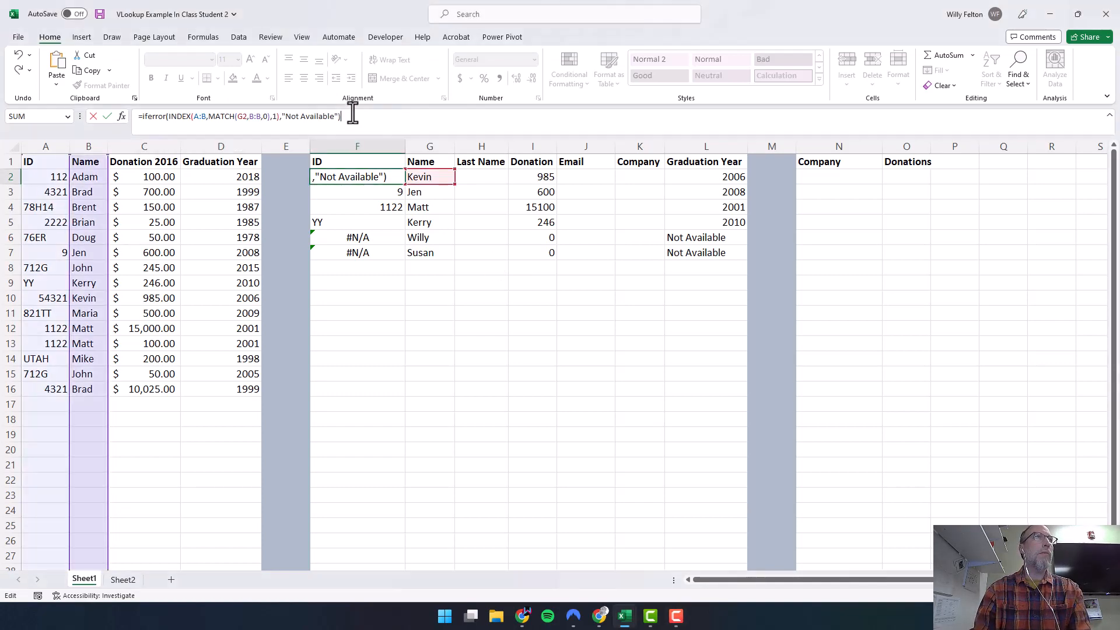
pyautogui.press('Return')
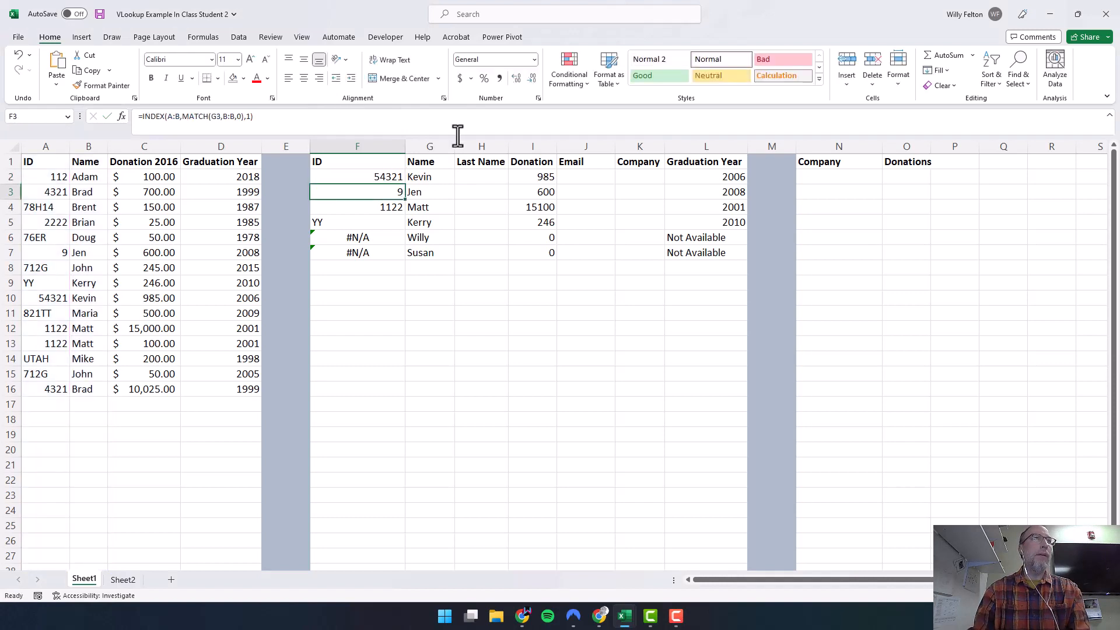
# Step: Fill the IFERROR formula from F2 down to F7 and narrow column F to about its original width
pyautogui.click(365, 176)
pyautogui.moveTo(405, 184); pyautogui.dragTo(387, 255)
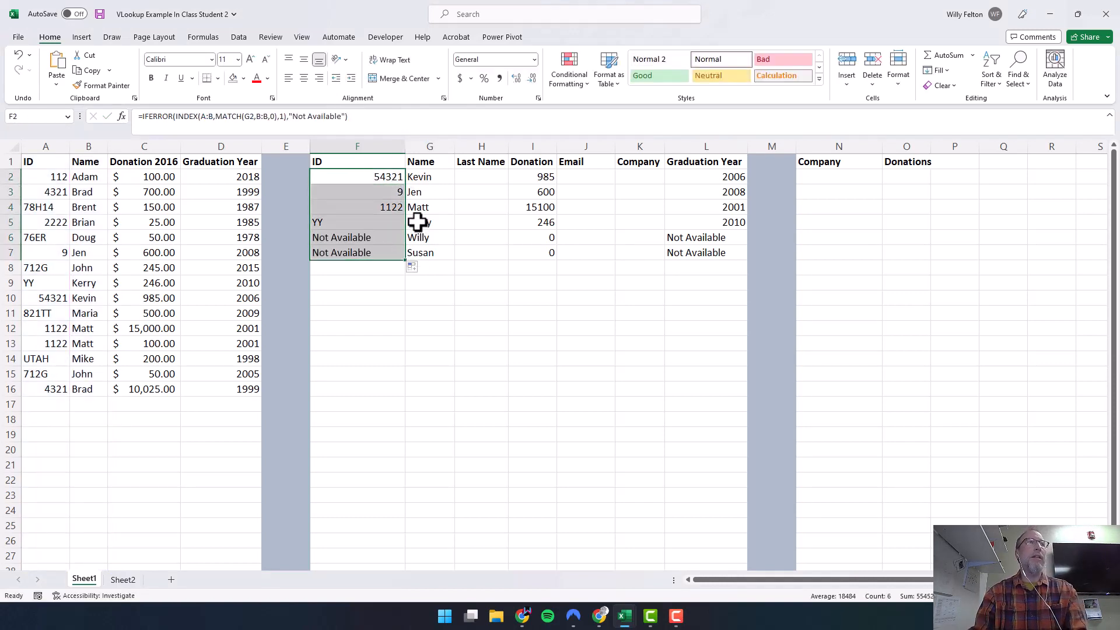
pyautogui.click(482, 181)
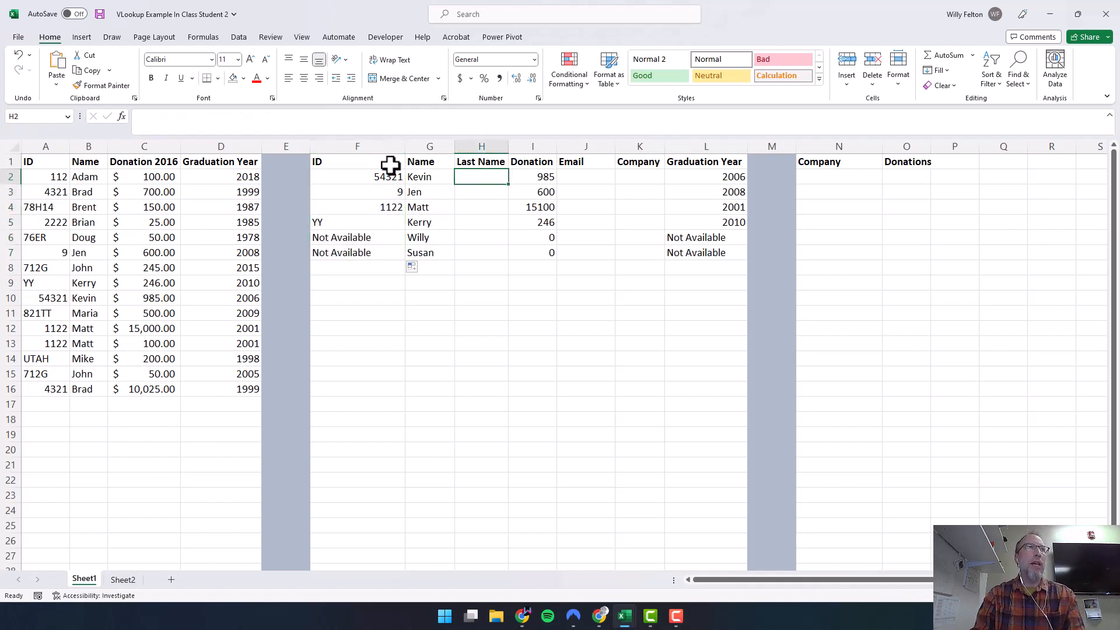
pyautogui.moveTo(405, 146); pyautogui.dragTo(360, 146)
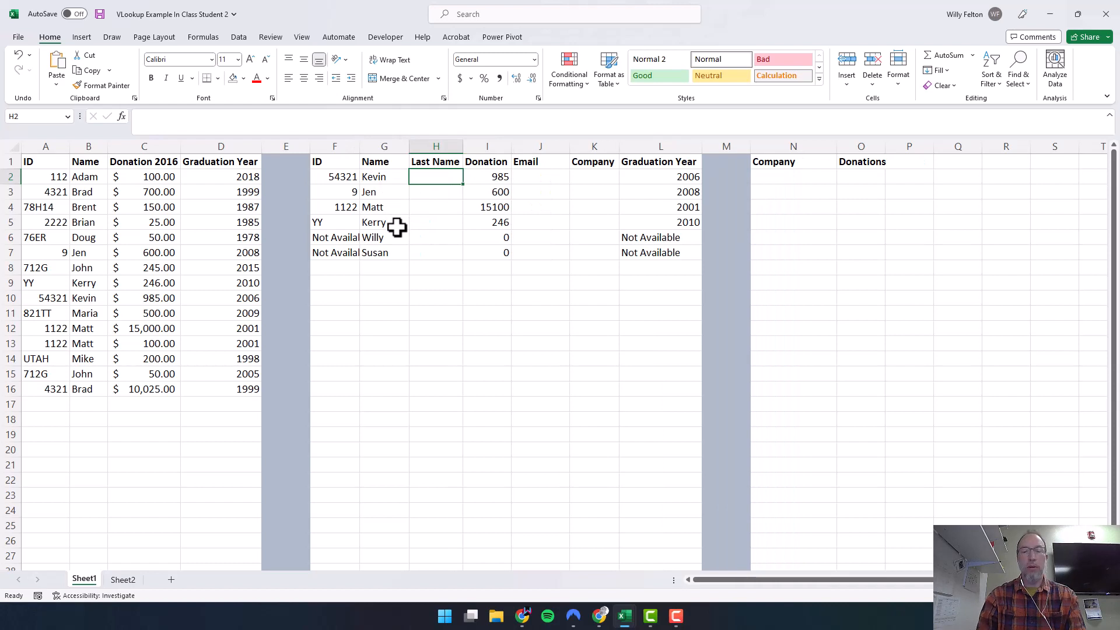
# Step: Start a VLOOKUP formula in H2 with F2 as the lookup value and Sheet2!B:C as the table array
pyautogui.write('=vl')
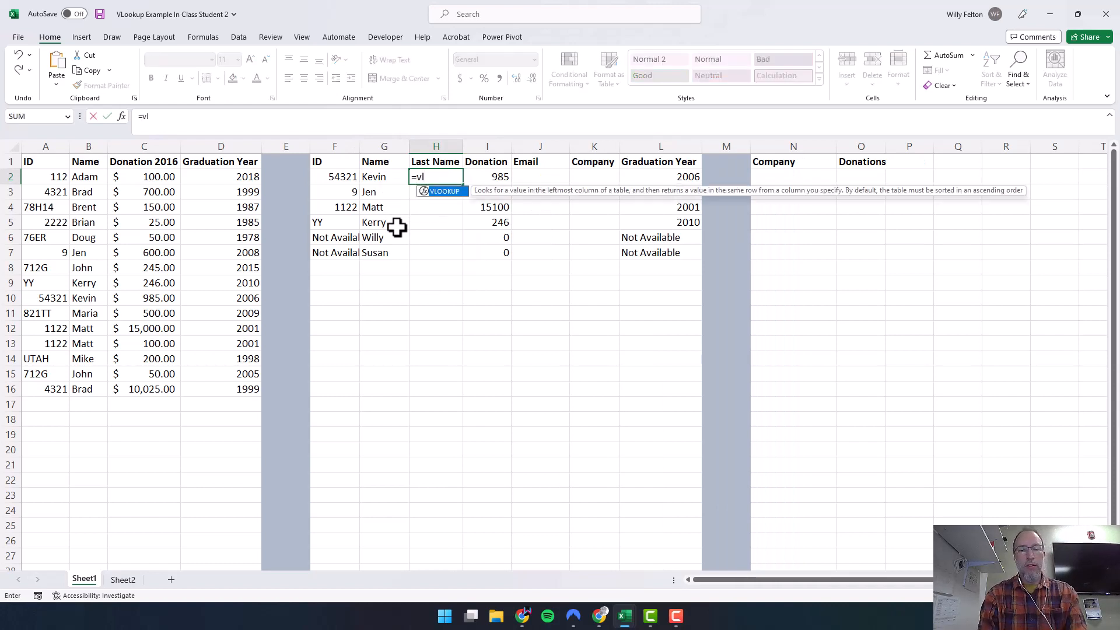
pyautogui.write('ookup(')
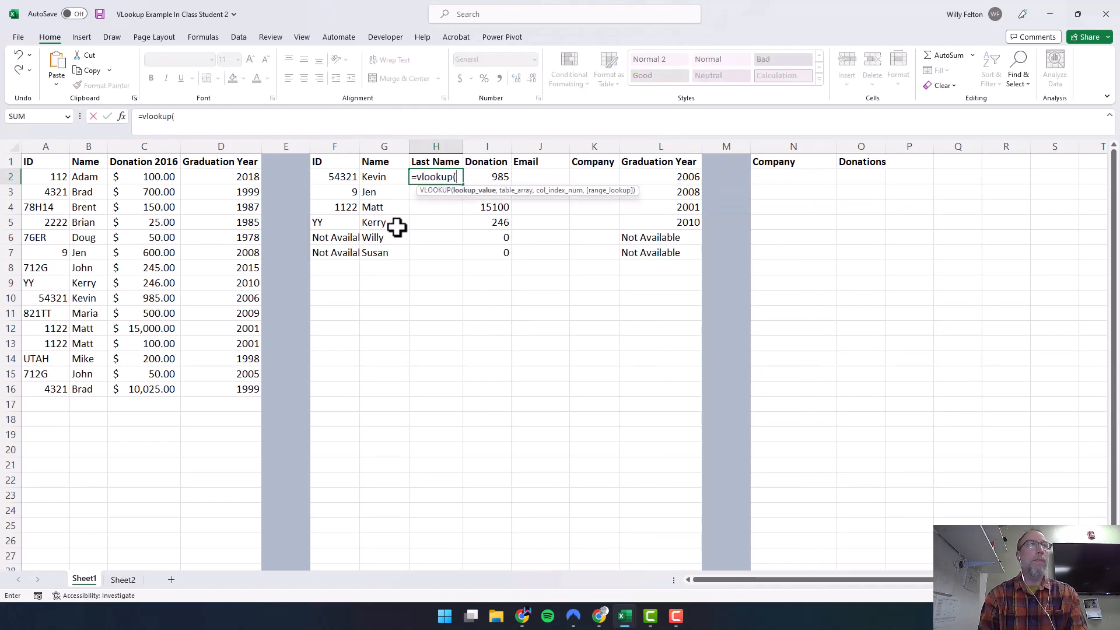
pyautogui.click(330, 179)
pyautogui.write(',')
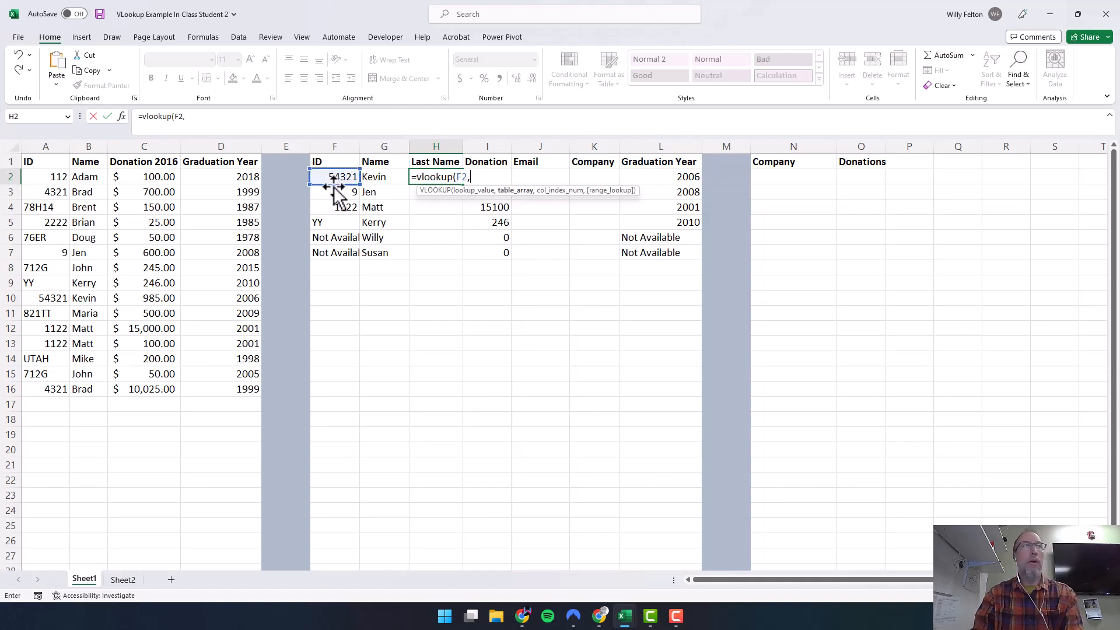
pyautogui.click(124, 577)
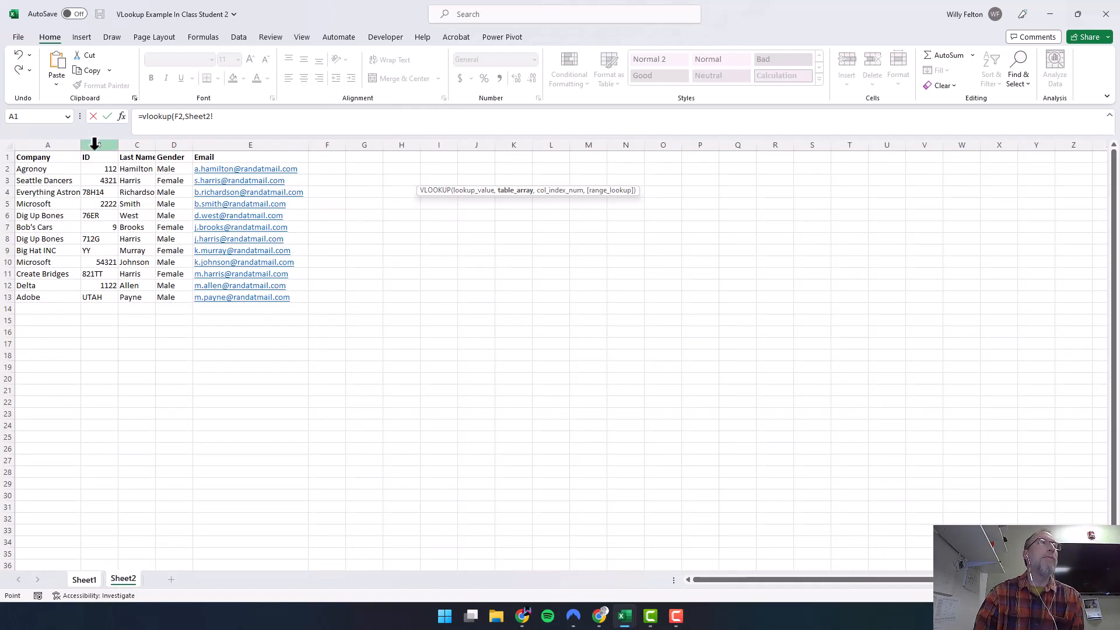
pyautogui.moveTo(95, 143); pyautogui.dragTo(127, 149)
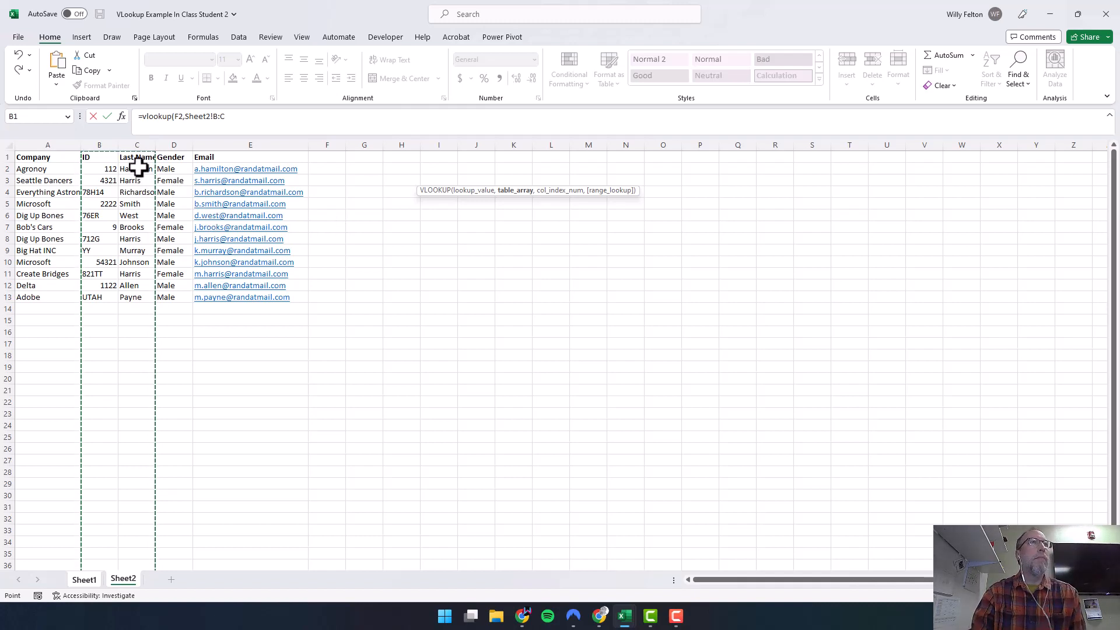
pyautogui.write(',')
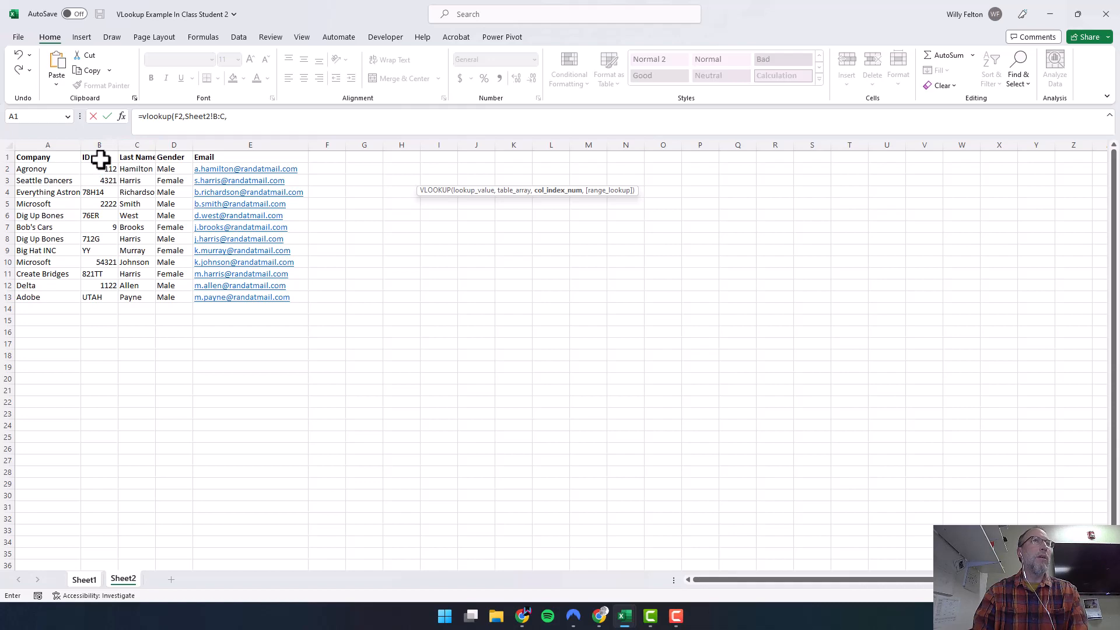
# Step: Finish the VLOOKUP formula in H2 with column index number 2 and 0 for an exact match
pyautogui.click(91, 580)
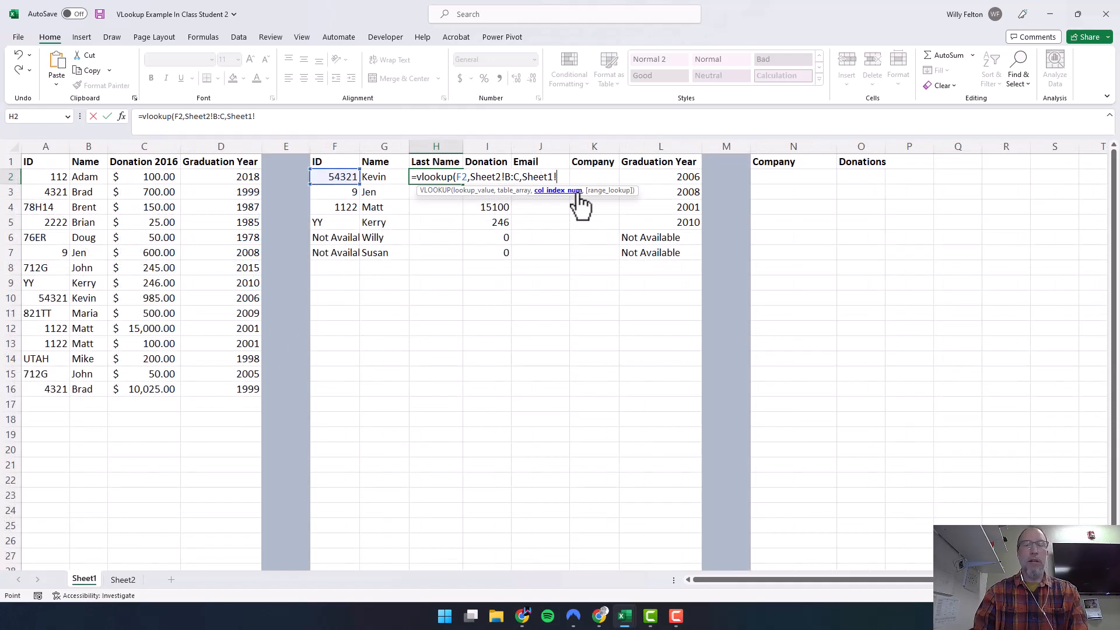
pyautogui.press('BackSpace')
pyautogui.press('BackSpace')
pyautogui.press('BackSpace')
pyautogui.press('BackSpace')
pyautogui.press('BackSpace')
pyautogui.press('BackSpace')
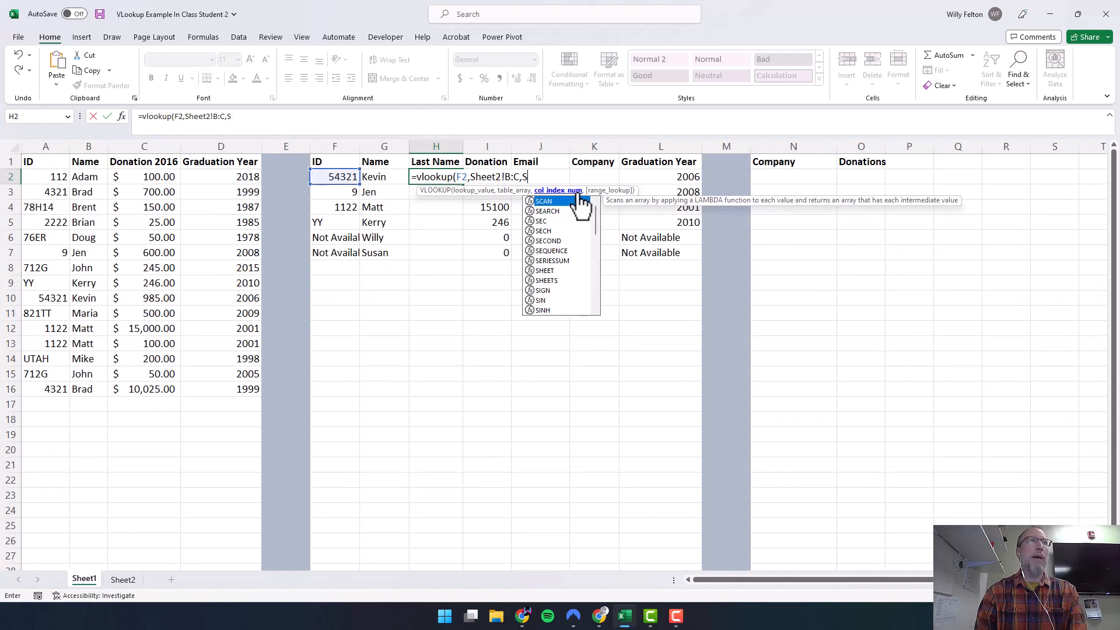
pyautogui.press('BackSpace')
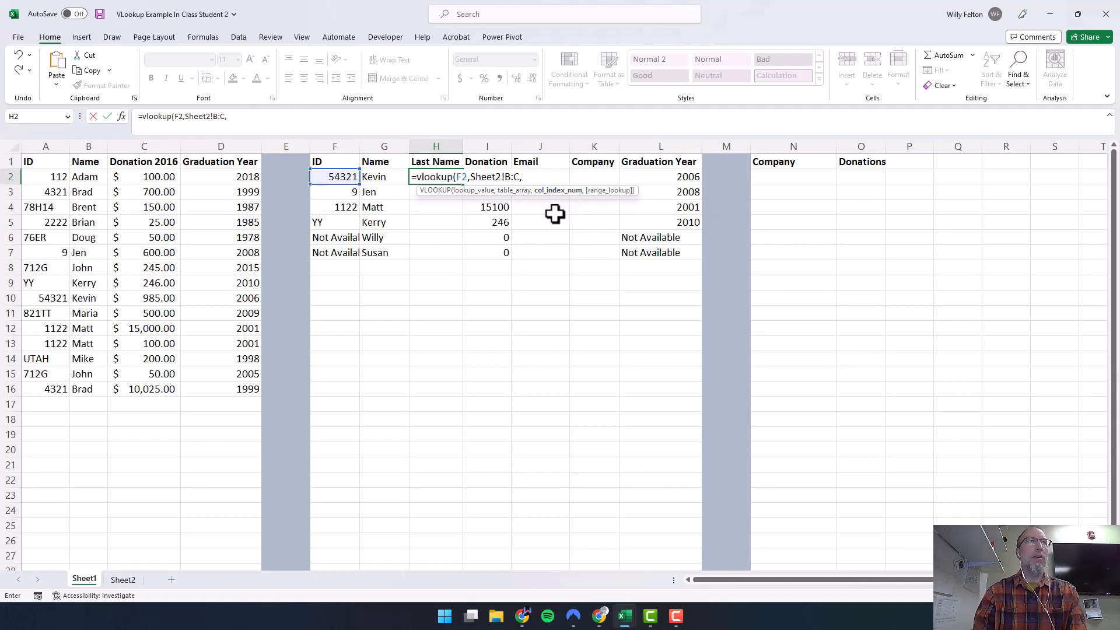
pyautogui.write(',')
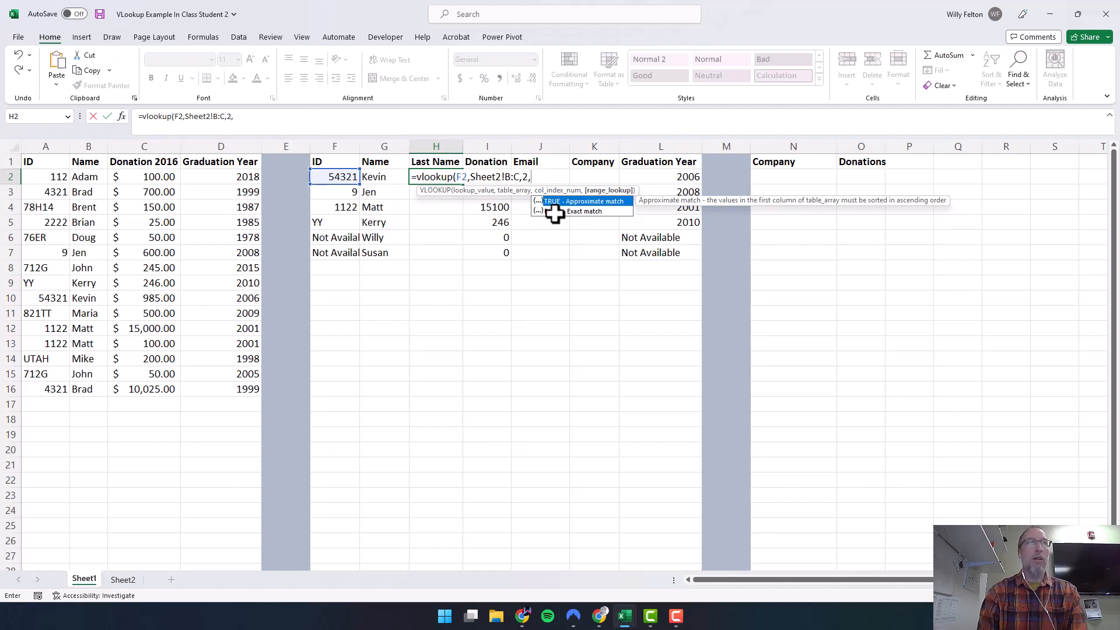
pyautogui.write('0)')
pyautogui.press('Return')
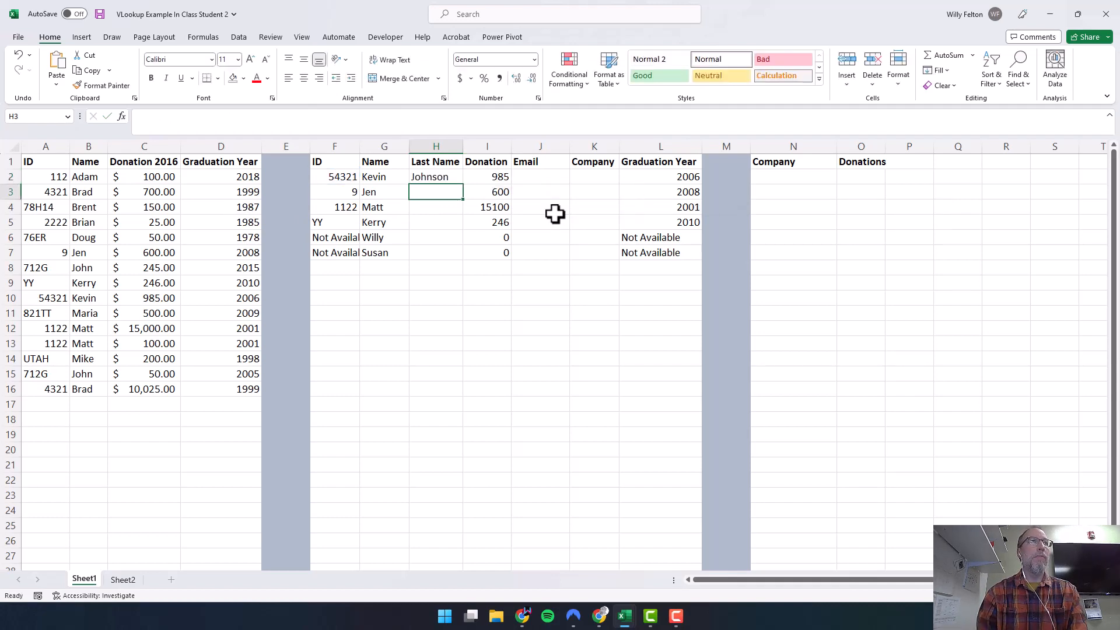
# Step: Wrap the VLOOKUP in H2 in IFERROR with "Not Available" as the error value and fill it down to H7
pyautogui.click(425, 175)
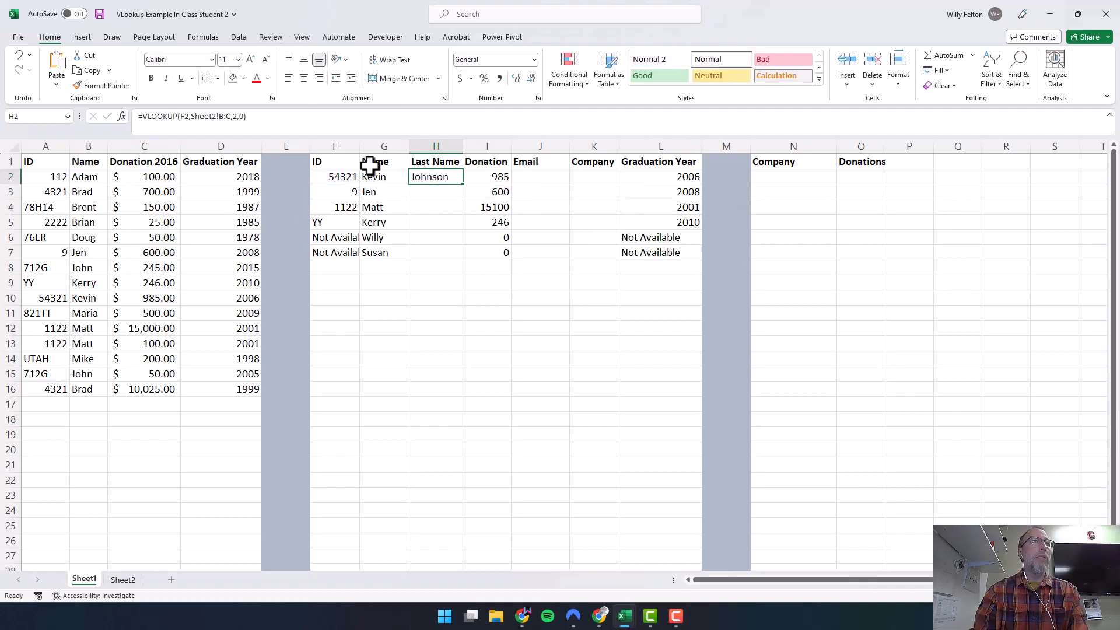
pyautogui.click(142, 117)
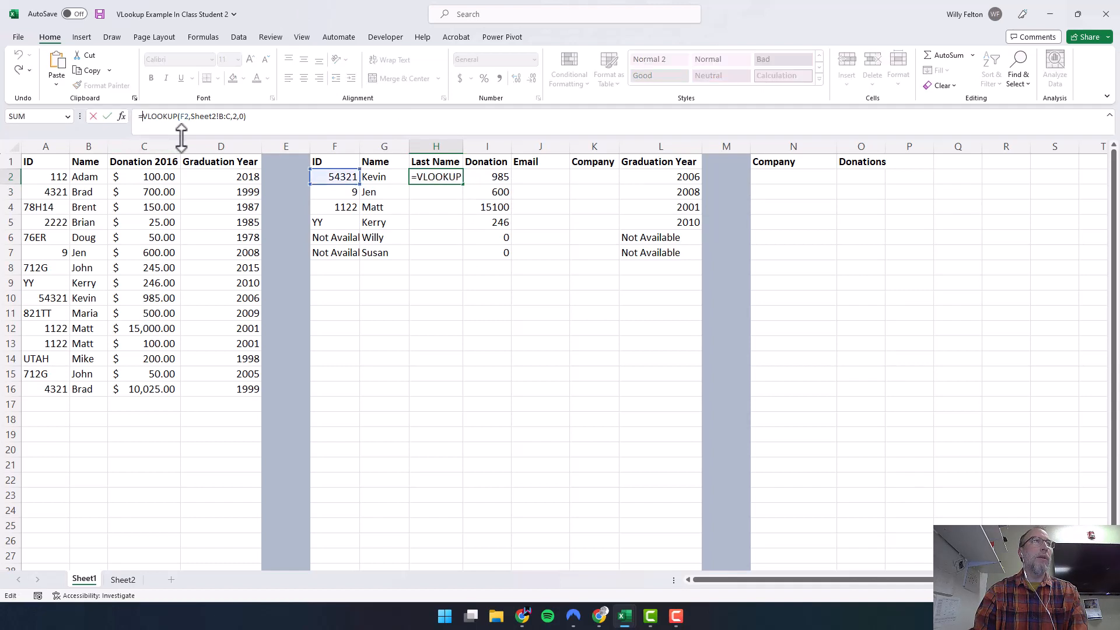
pyautogui.write('iferror')
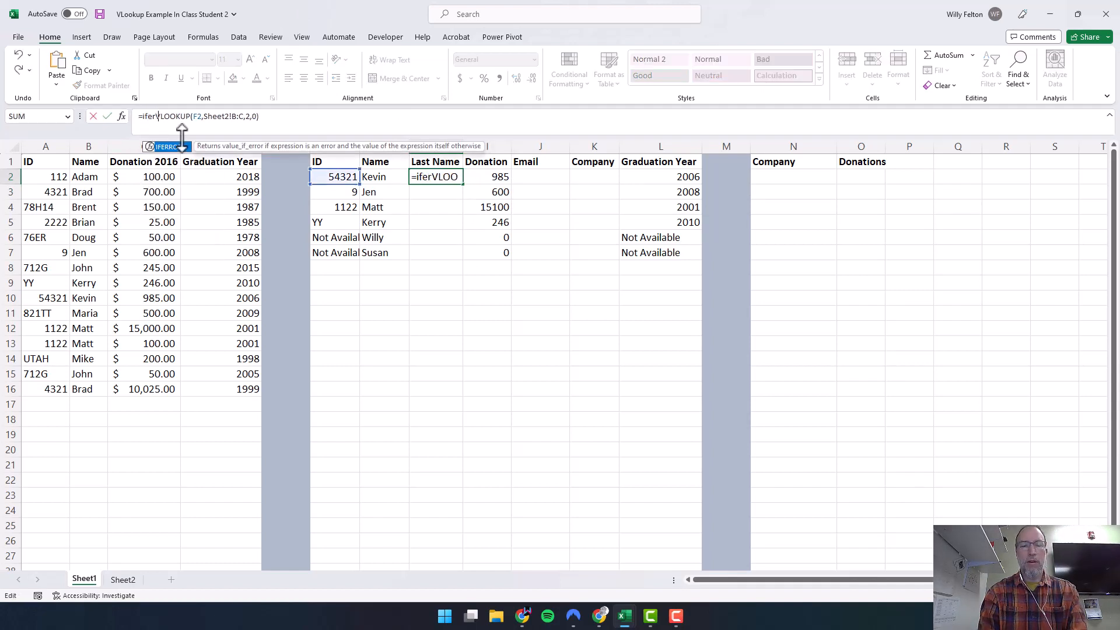
pyautogui.write('(')
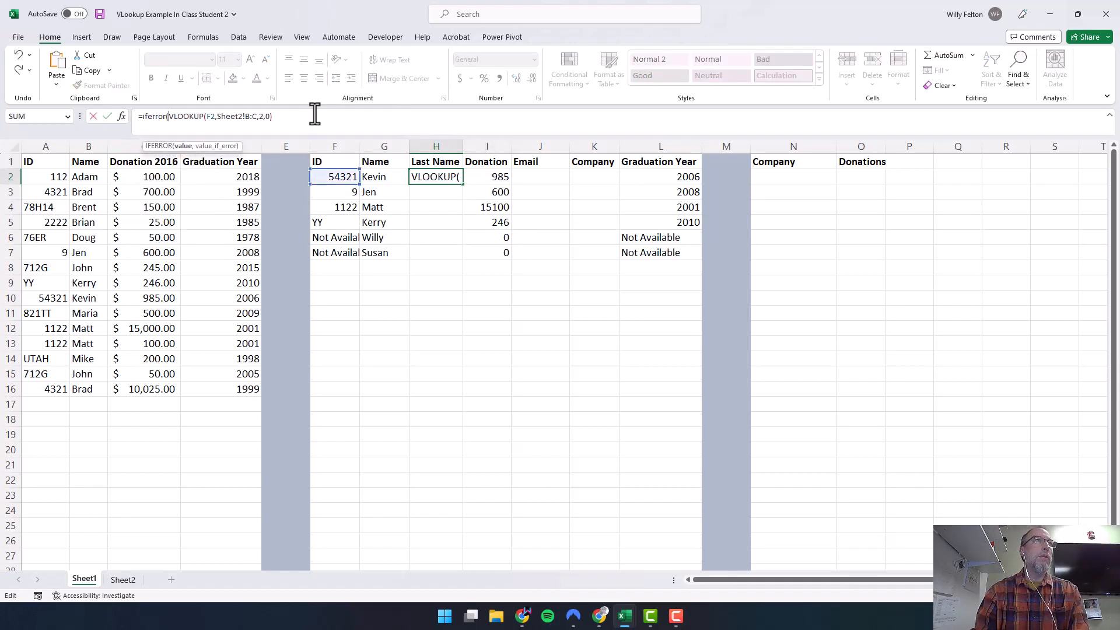
pyautogui.click(294, 120)
pyautogui.write(',')
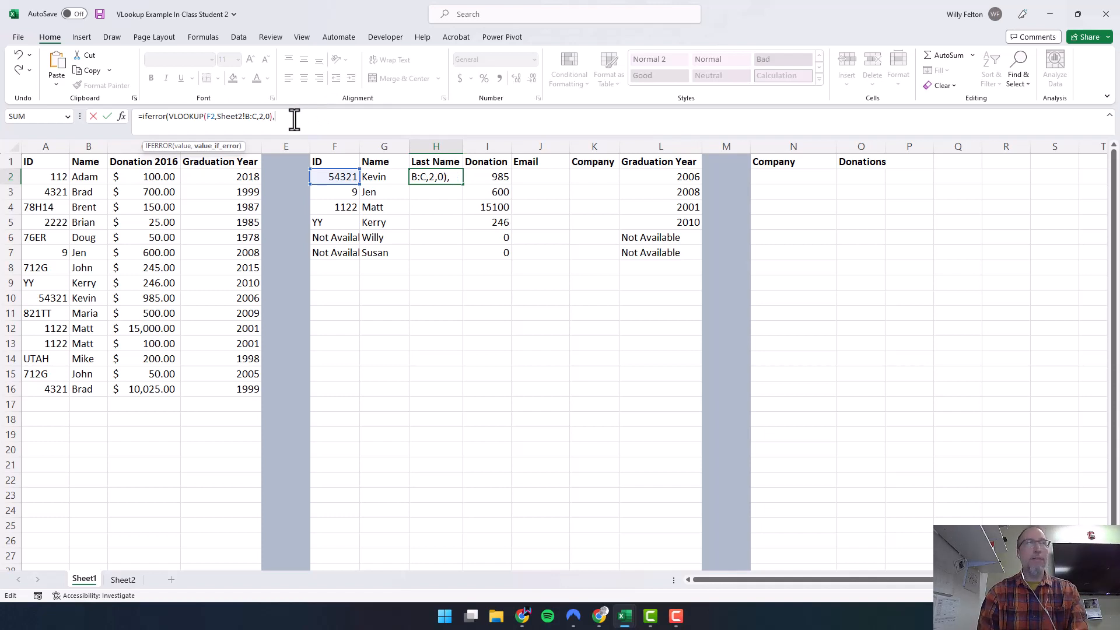
pyautogui.write('"Not A')
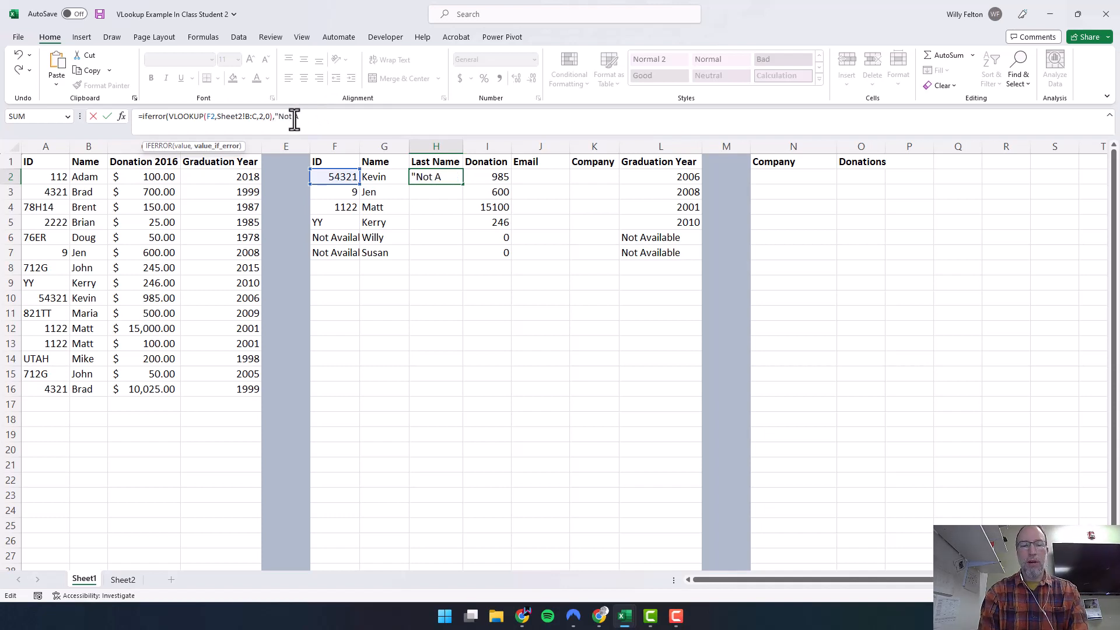
pyautogui.write('vailable"')
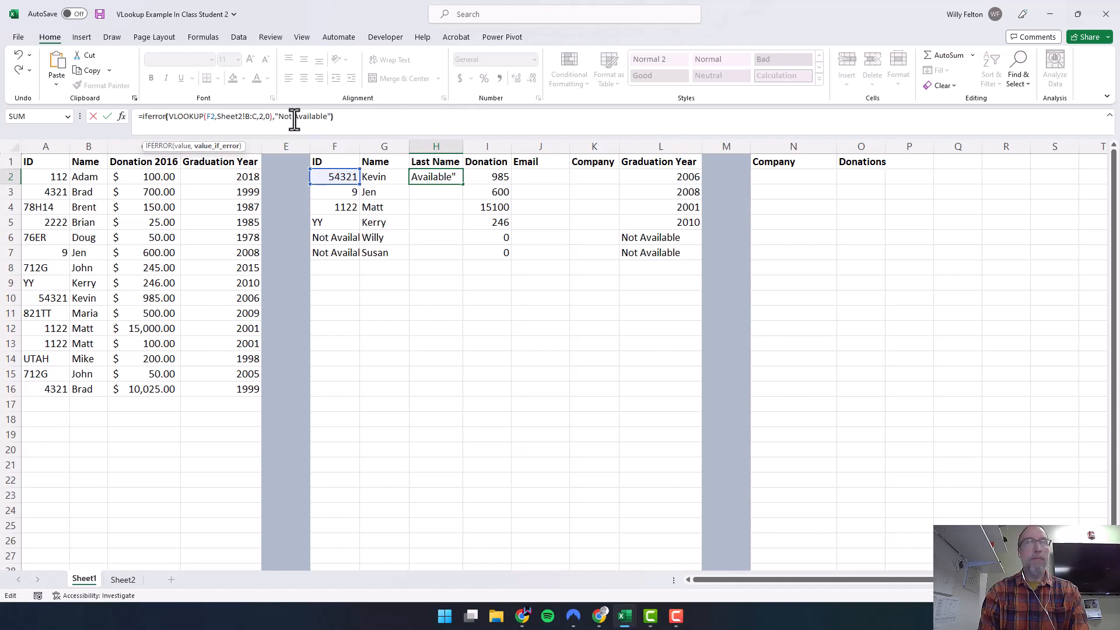
pyautogui.press('Return')
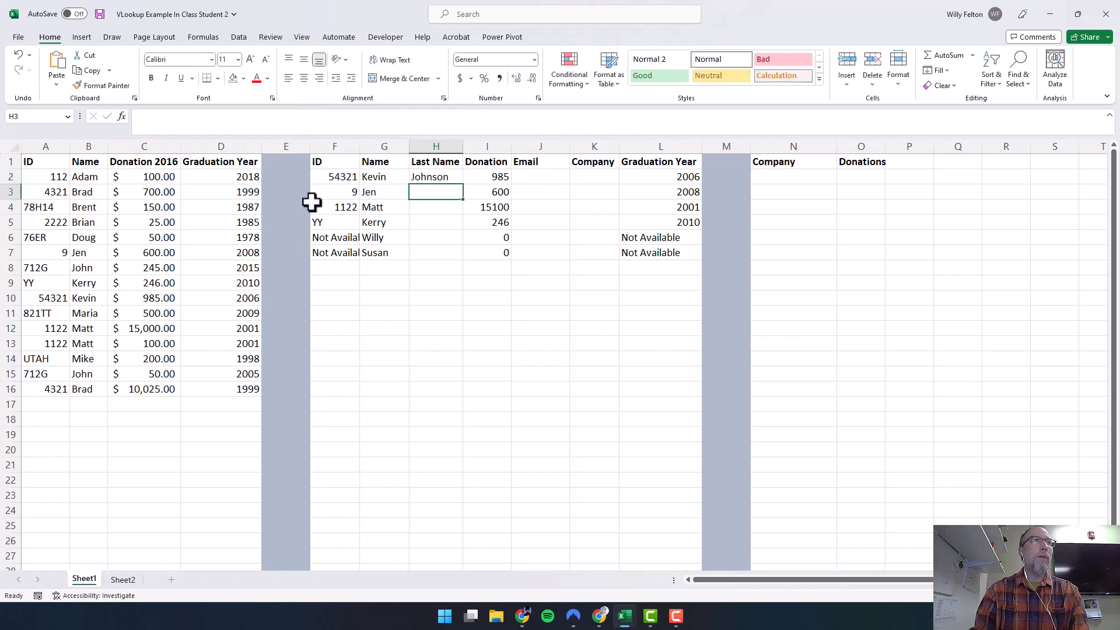
pyautogui.click(435, 175)
pyautogui.moveTo(465, 185); pyautogui.dragTo(453, 259)
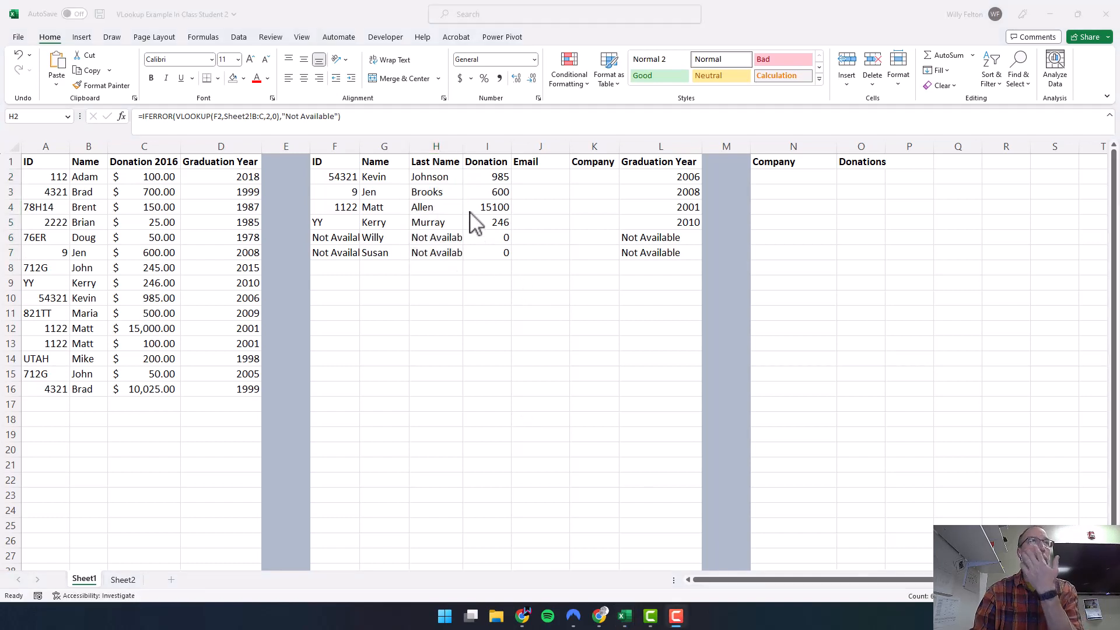
# Step: Insert a blank column before the Company column on Sheet2
pyautogui.click(537, 175)
pyautogui.click(123, 581)
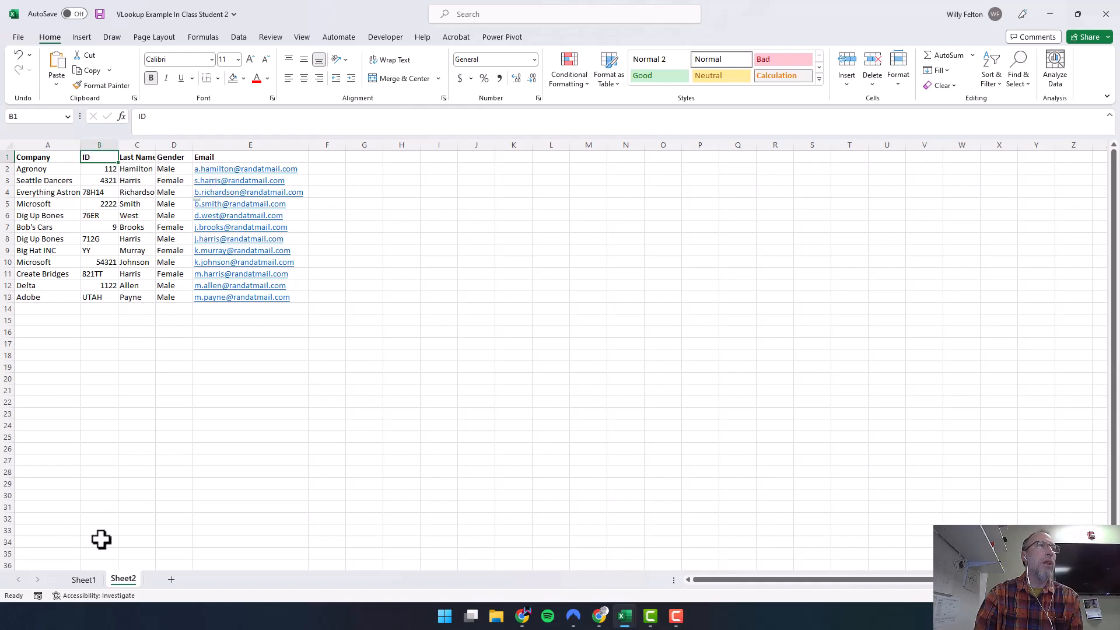
pyautogui.click(85, 580)
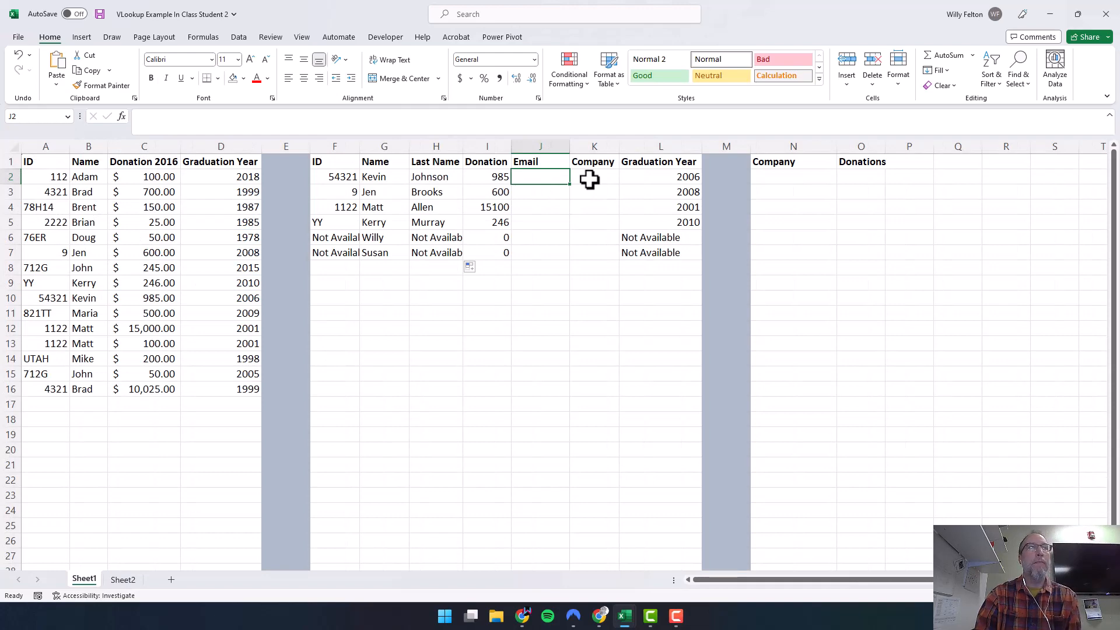
pyautogui.click(125, 580)
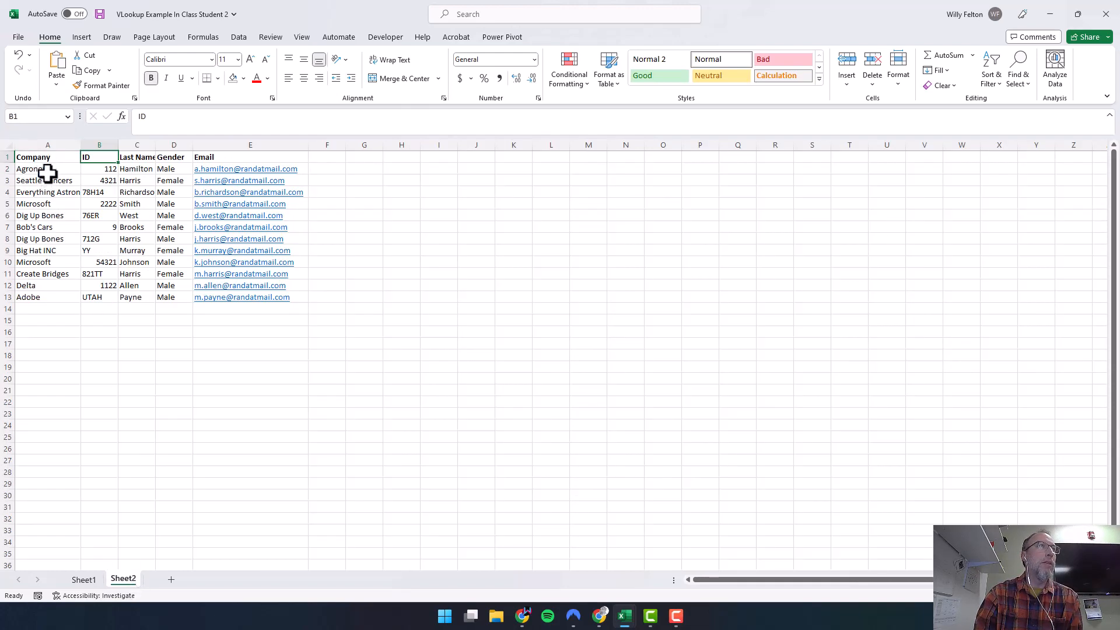
pyautogui.click(89, 582)
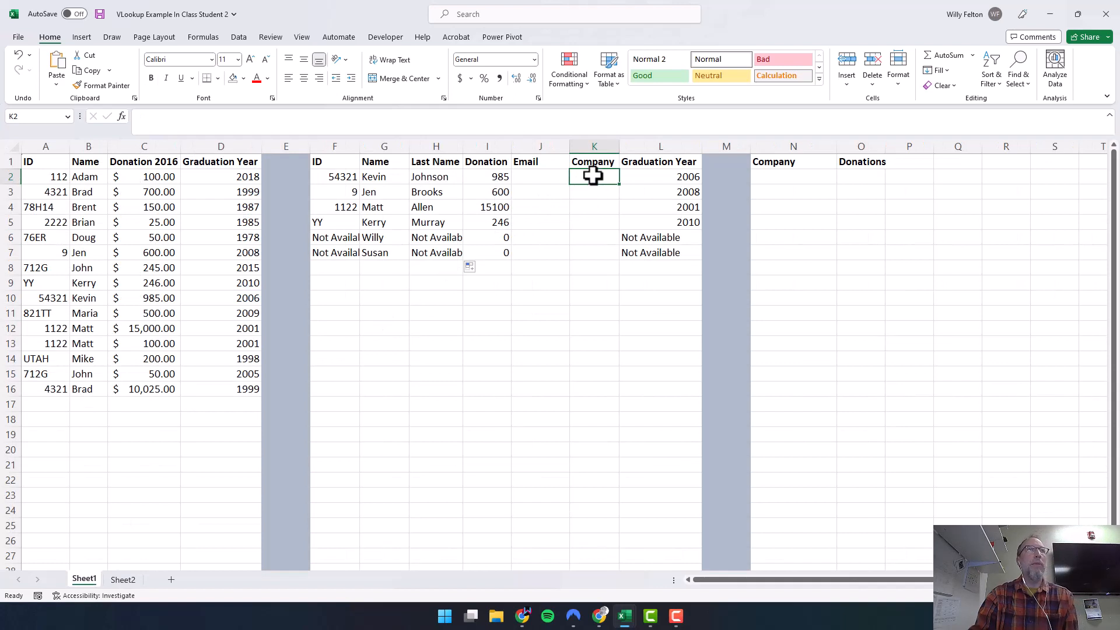
pyautogui.click(129, 582)
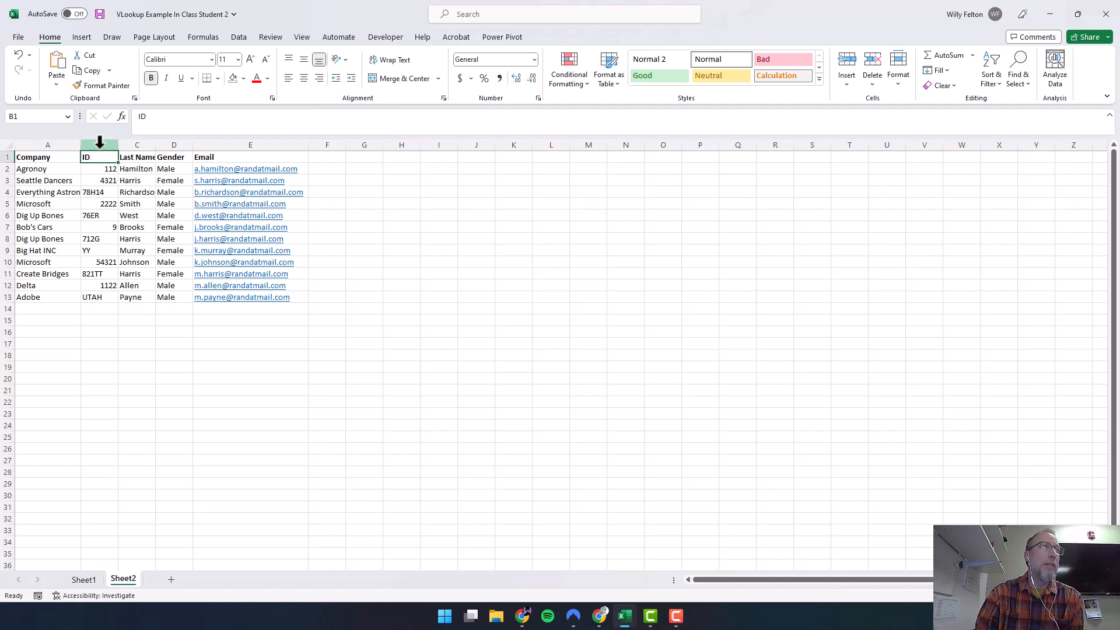
pyautogui.click(58, 144)
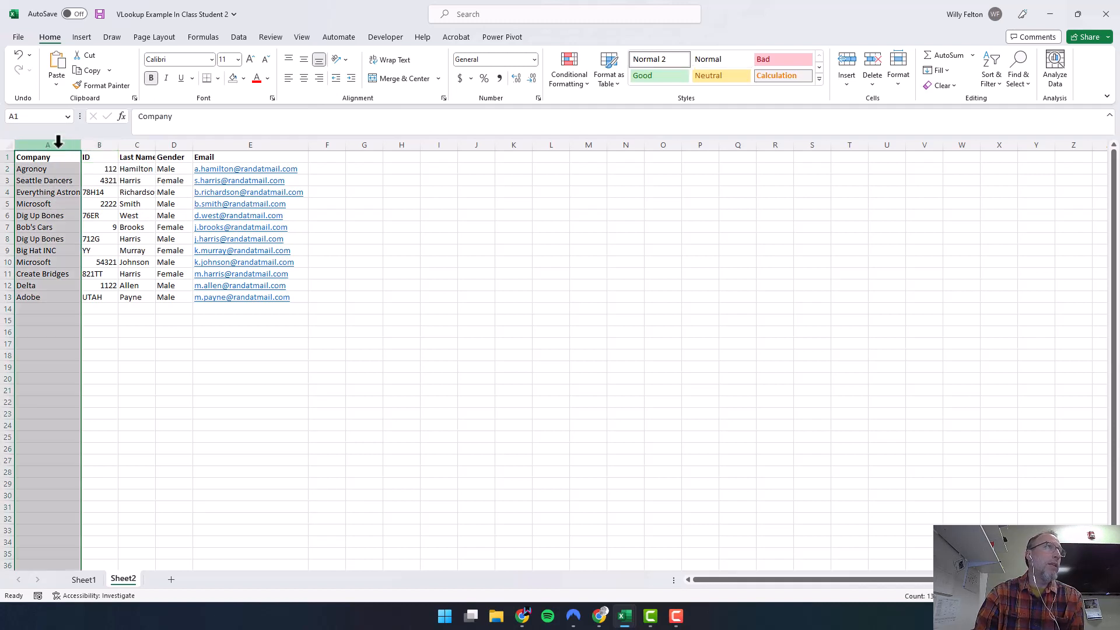
pyautogui.rightClick(59, 141)
pyautogui.click(125, 264)
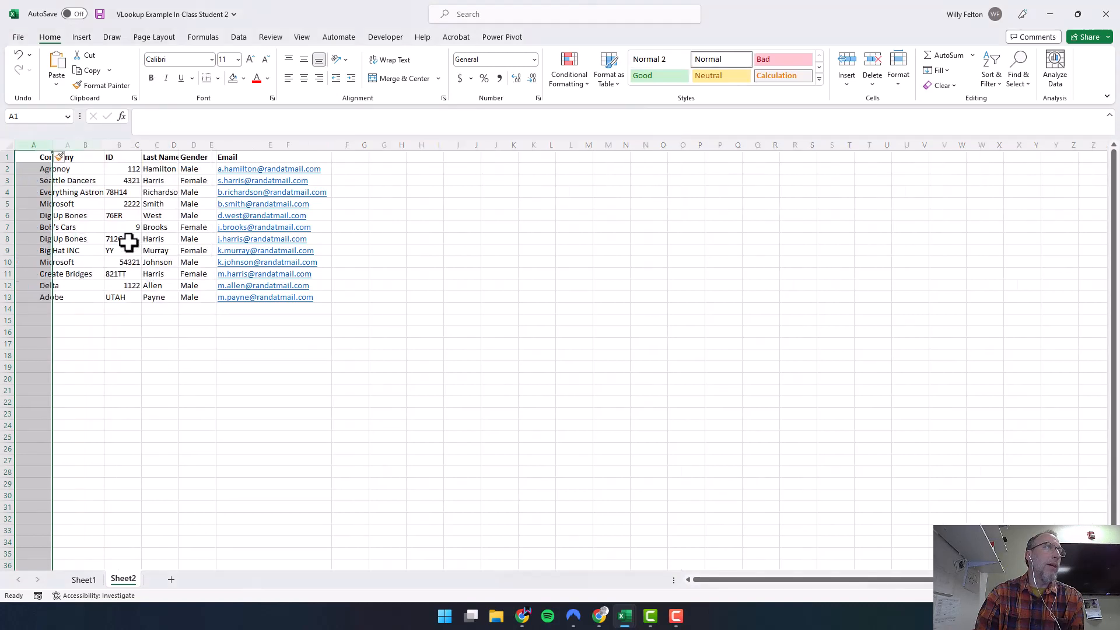
# Step: Move the ID data from C1:C13 to A1 on Sheet2 and delete the emptied column C
pyautogui.moveTo(144, 157); pyautogui.dragTo(141, 297)
pyautogui.hotkey('ctrl', 'c')
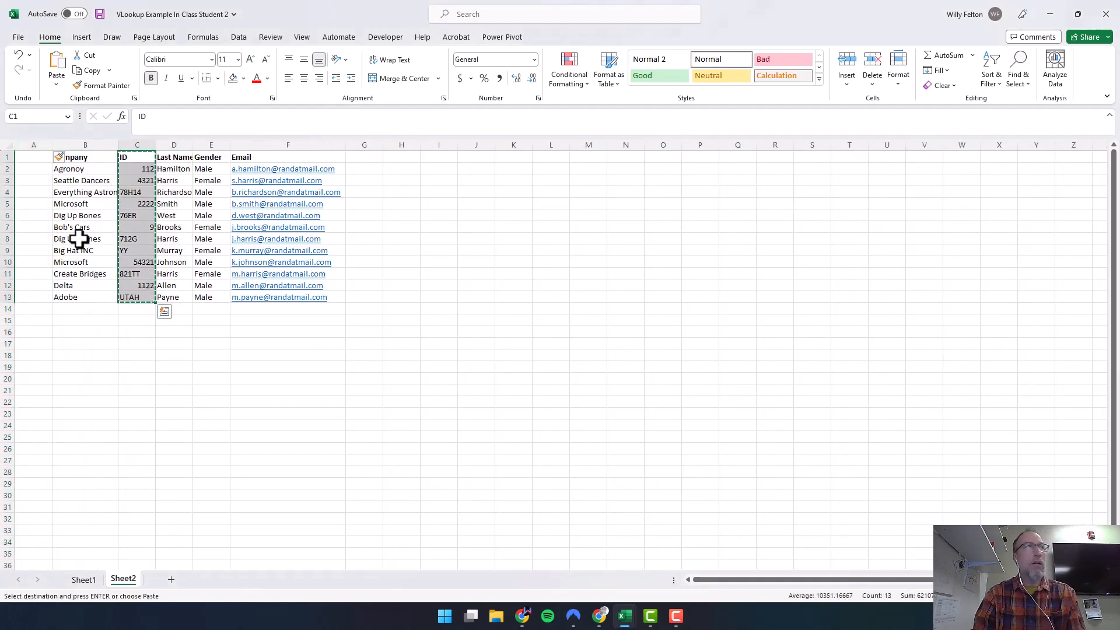
pyautogui.click(39, 156)
pyautogui.hotkey('ctrl', 'v')
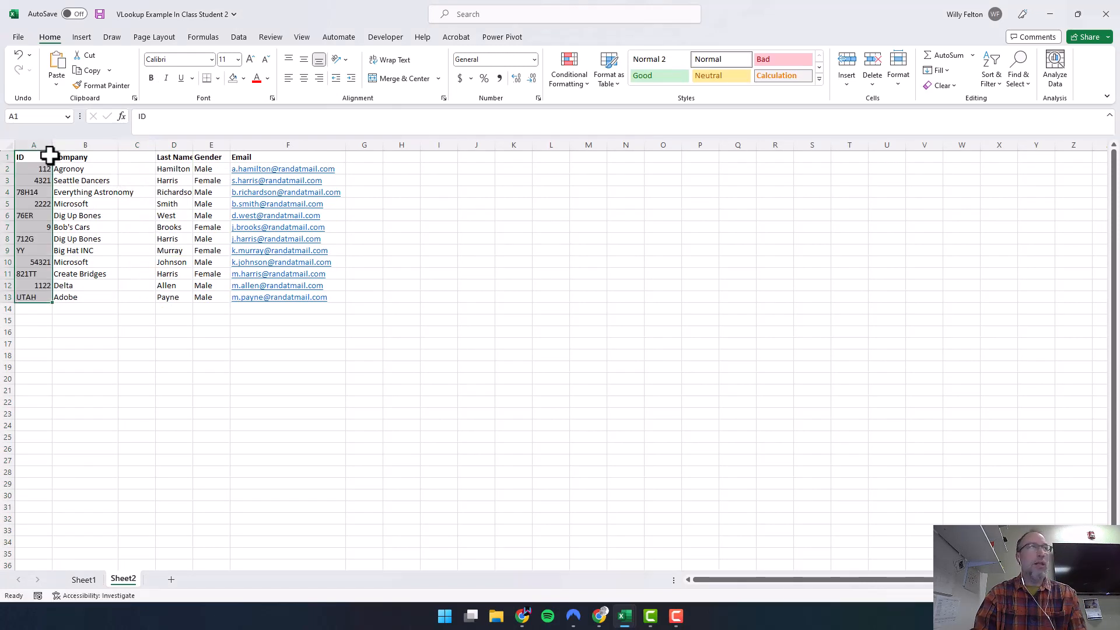
pyautogui.click(134, 145)
pyautogui.rightClick(132, 149)
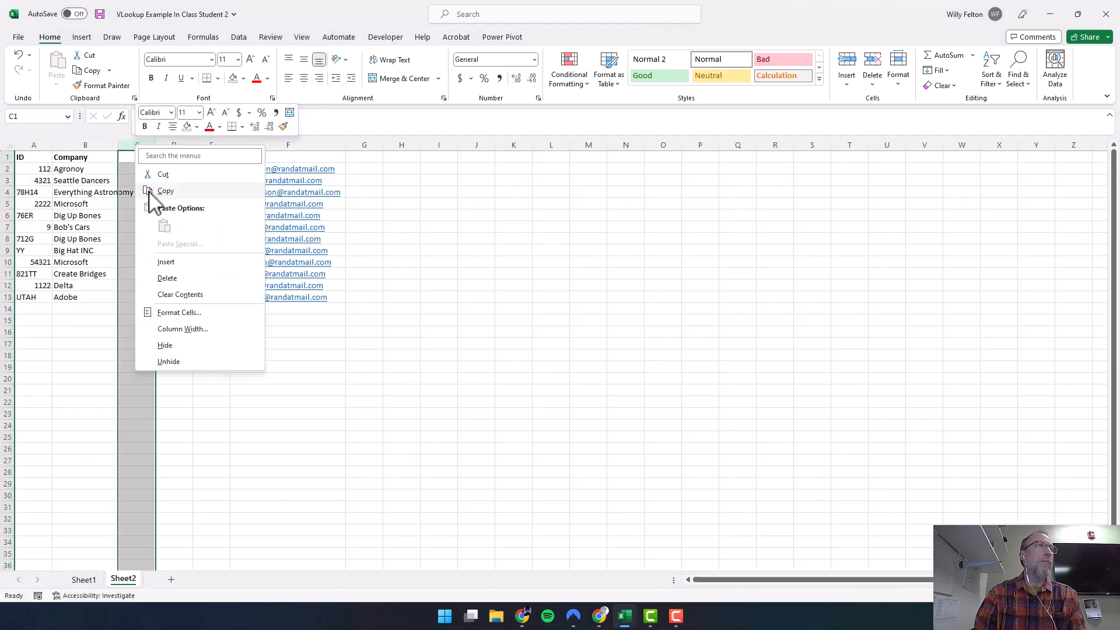
pyautogui.click(175, 282)
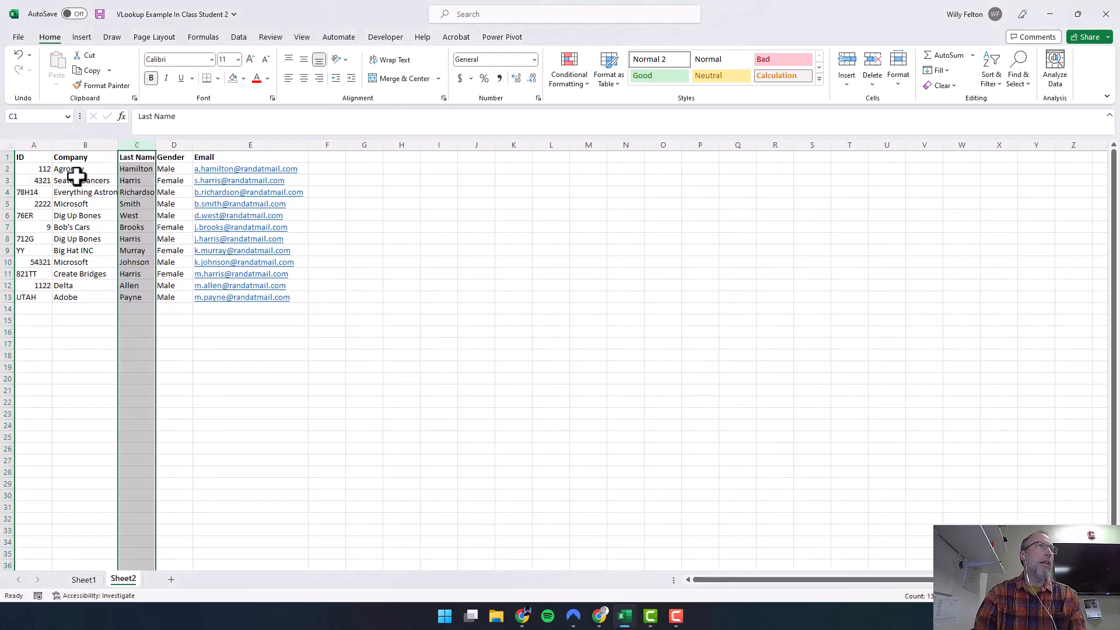
# Step: Change the VLOOKUP in H2 on Sheet1 to use Sheet2!A:C as the table array and 3 as the column index
pyautogui.click(89, 580)
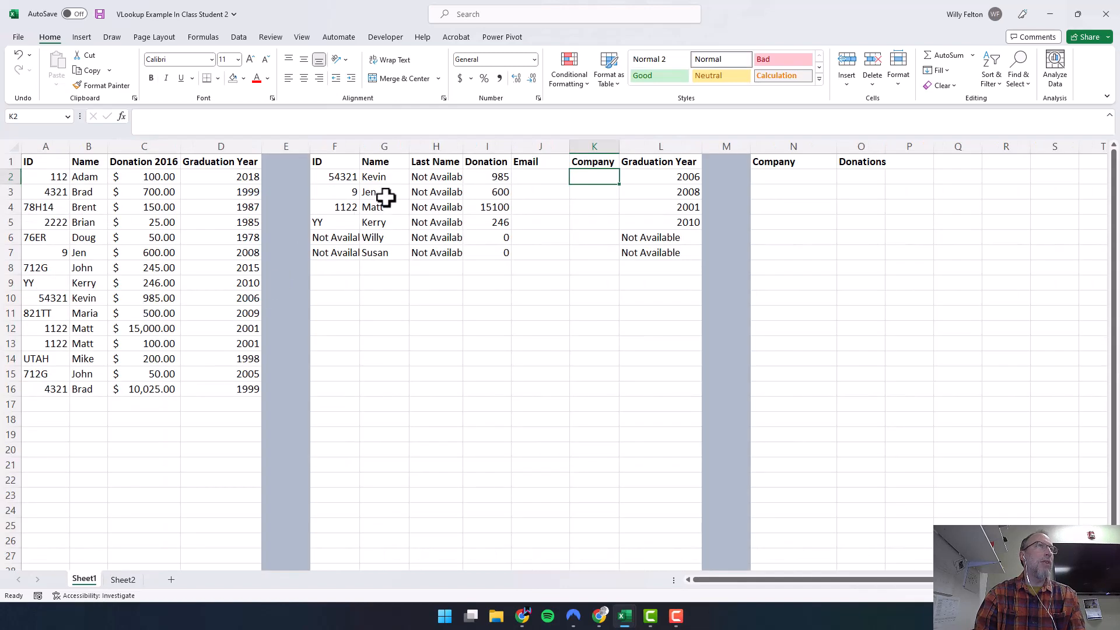
pyautogui.click(443, 177)
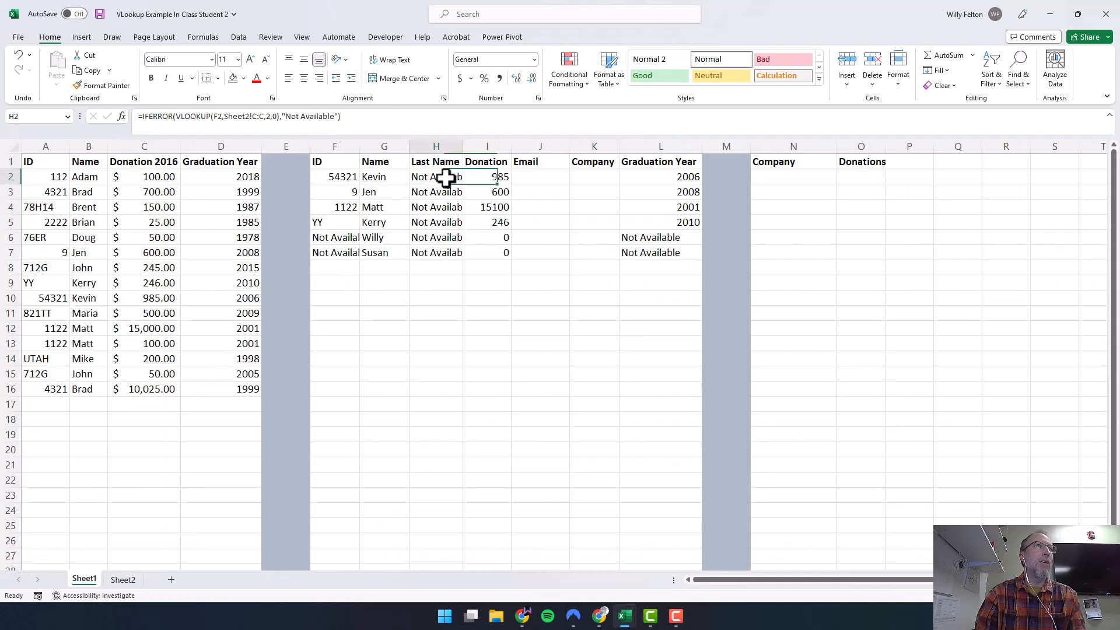
pyautogui.click(263, 116)
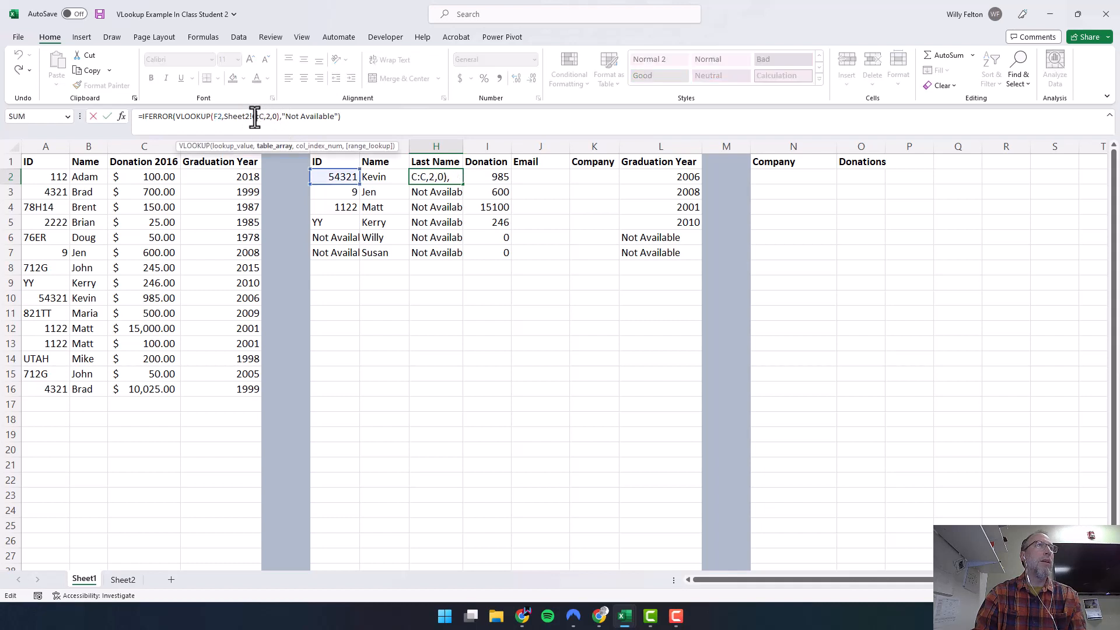
pyautogui.press('BackSpace')
pyautogui.write('A')
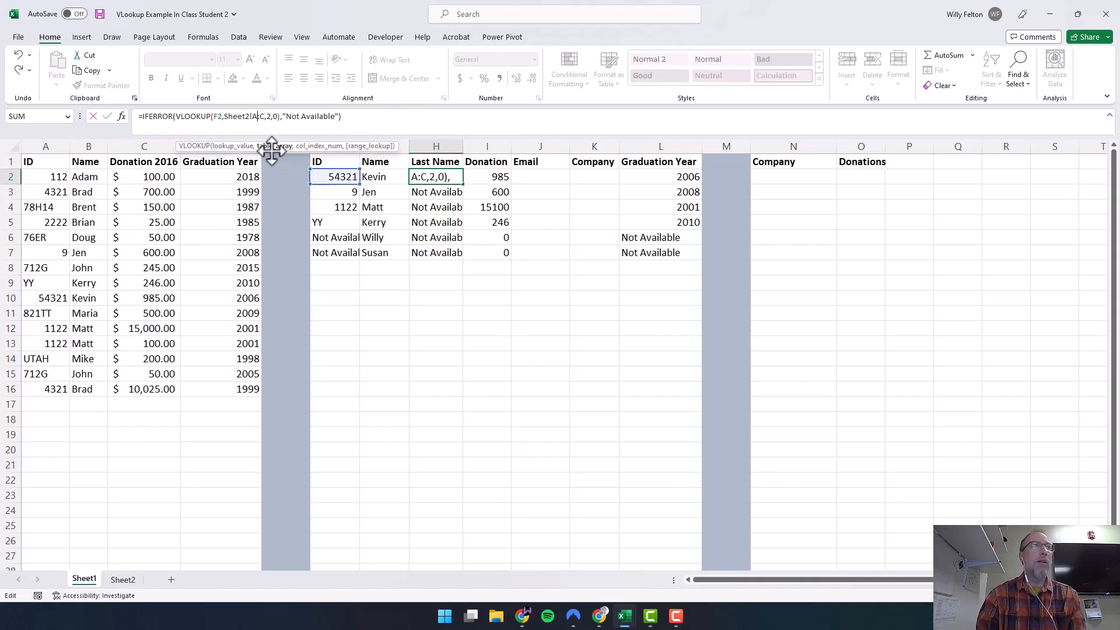
pyautogui.press('Right')
pyautogui.press('Right')
pyautogui.press('Right')
pyautogui.press('Right')
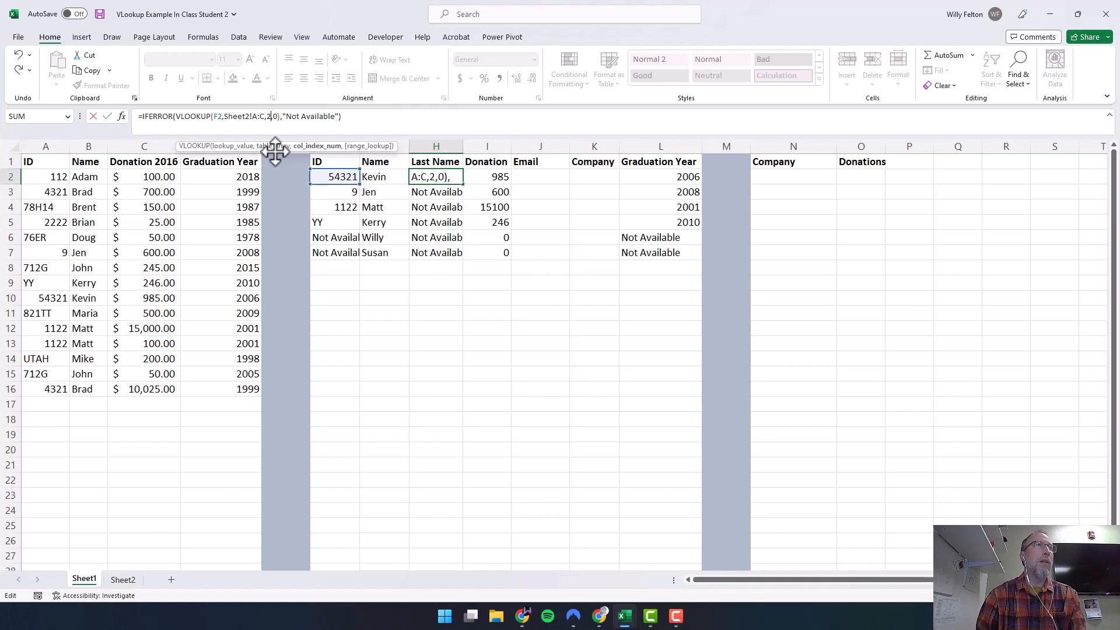
pyautogui.press('Return')
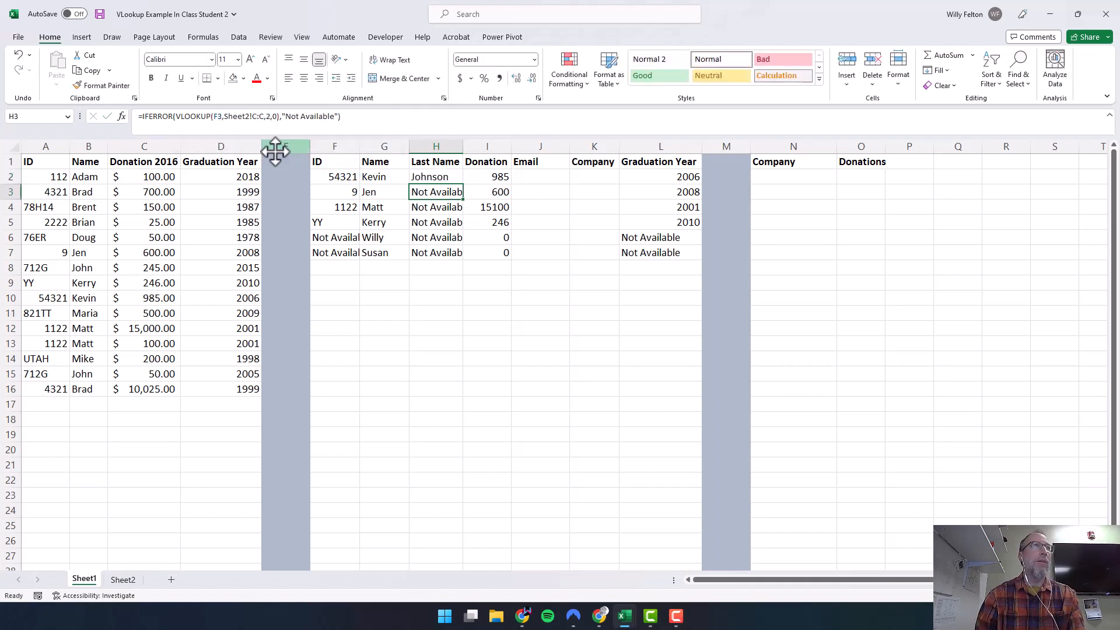
# Step: Fill the revised formula from H2 down to H7 and check it against the Last Name column on Sheet2
pyautogui.click(443, 182)
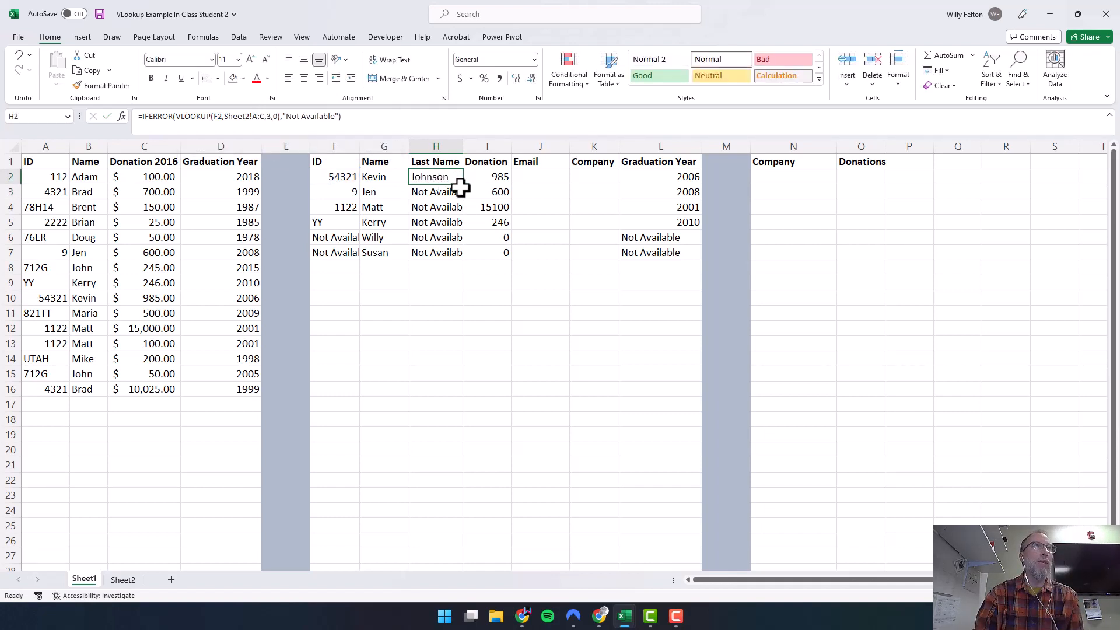
pyautogui.moveTo(463, 185); pyautogui.dragTo(441, 257)
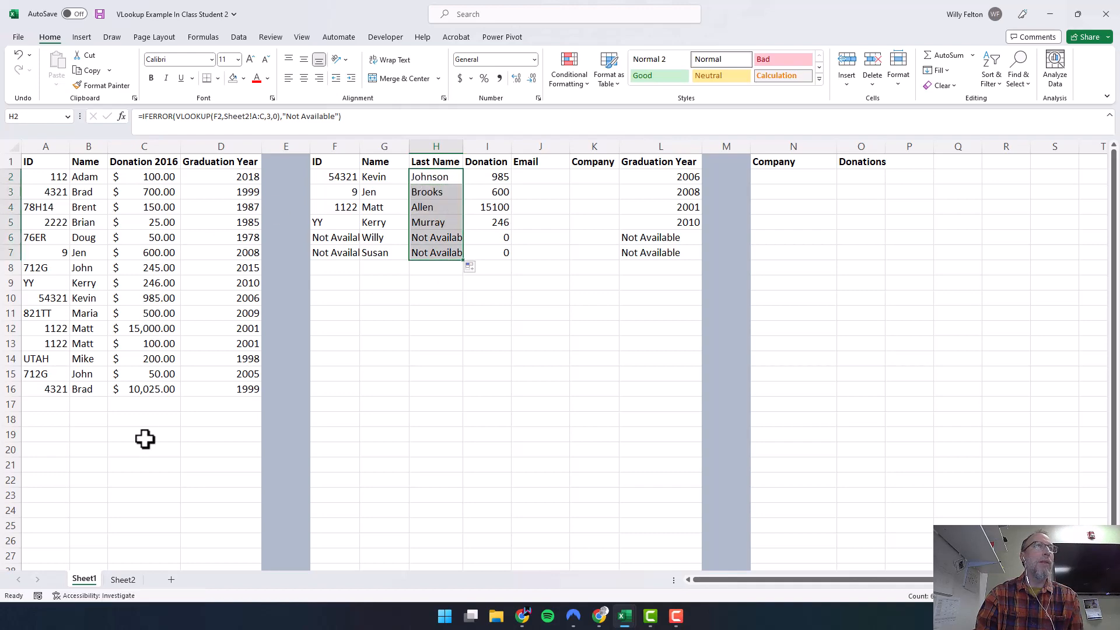
pyautogui.click(122, 579)
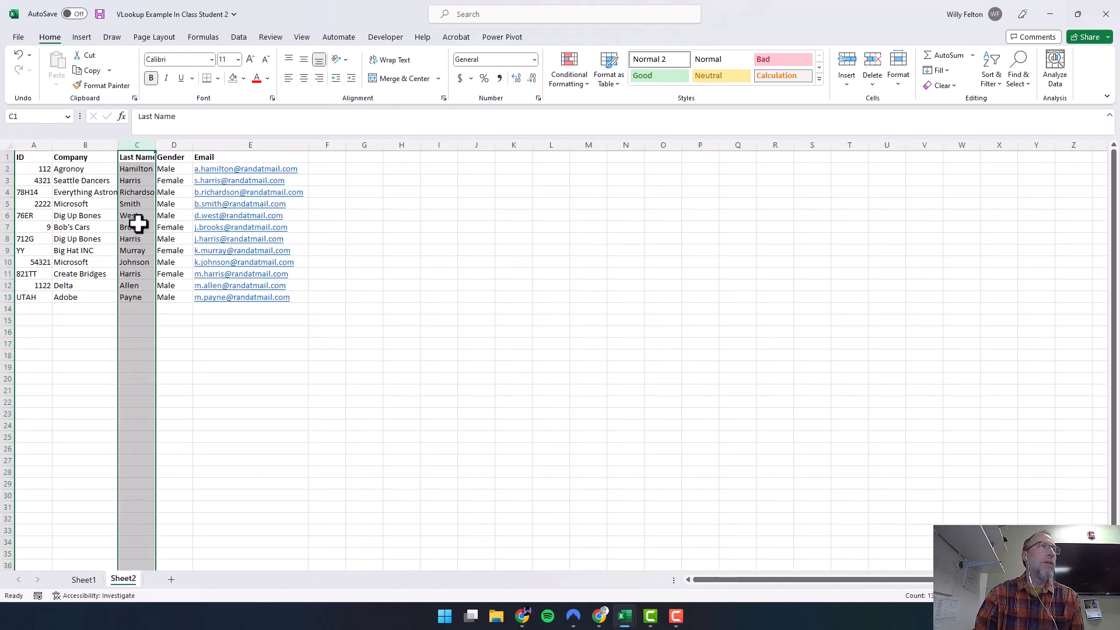
pyautogui.click(83, 582)
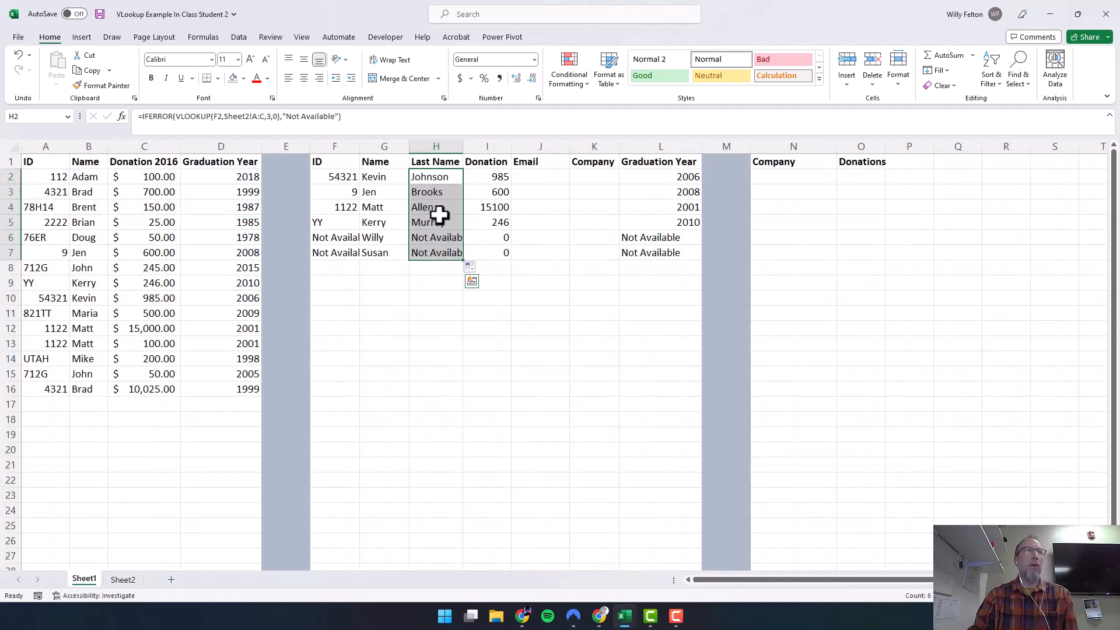
# Step: Begin a formula in Company cell K2 on Sheet1 with IFERROR around a VLOOKUP that takes F2 as the lookup value
pyautogui.click(596, 178)
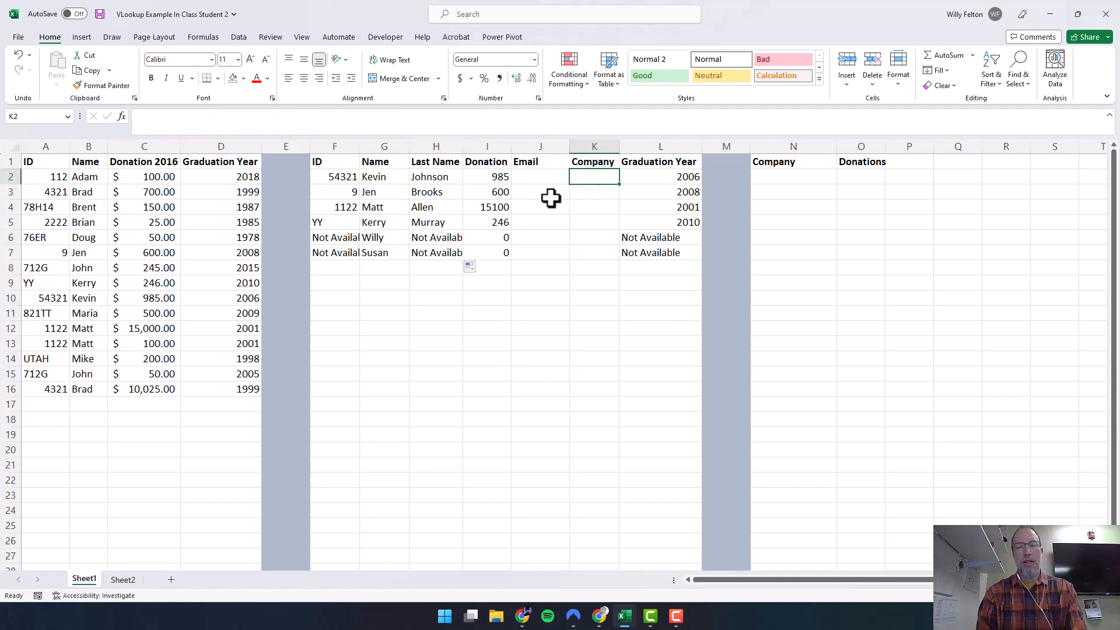
pyautogui.write('=')
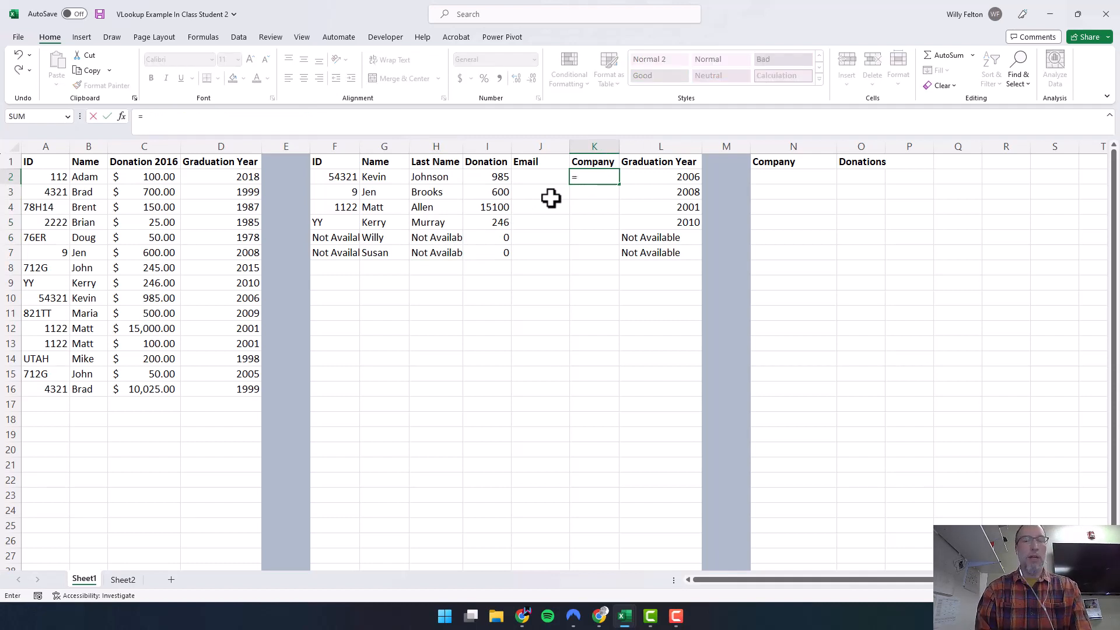
pyautogui.write('vlo')
pyautogui.press('BackSpace')
pyautogui.press('BackSpace')
pyautogui.press('BackSpace')
pyautogui.press('BackSpace')
pyautogui.press('BackSpace')
pyautogui.press('BackSpace')
pyautogui.press('BackSpace')
pyautogui.press('BackSpace')
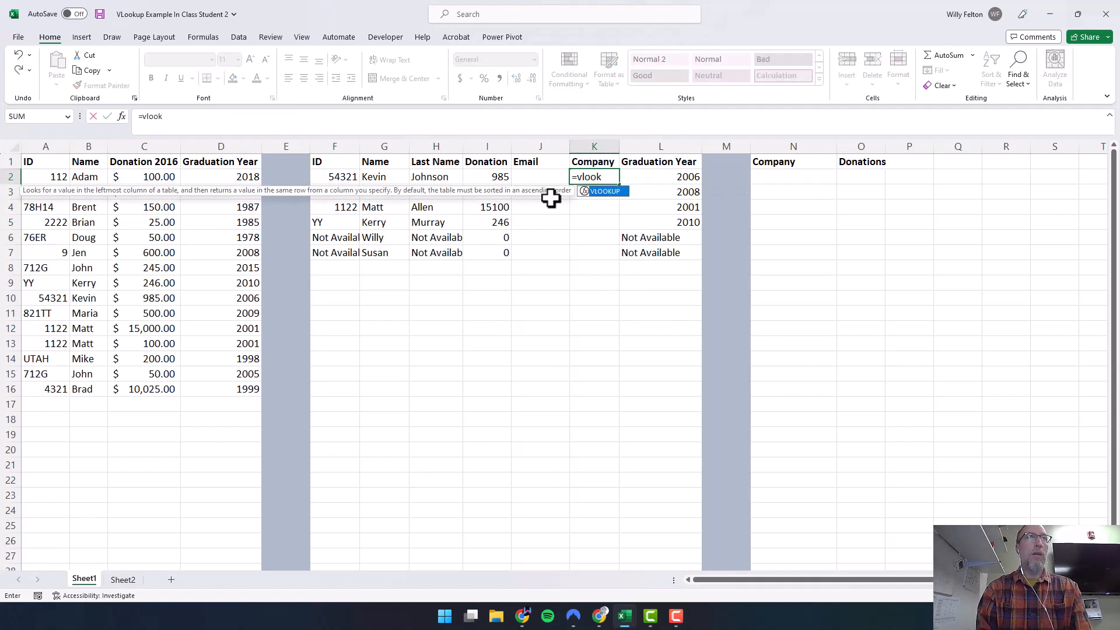
pyautogui.write('=i')
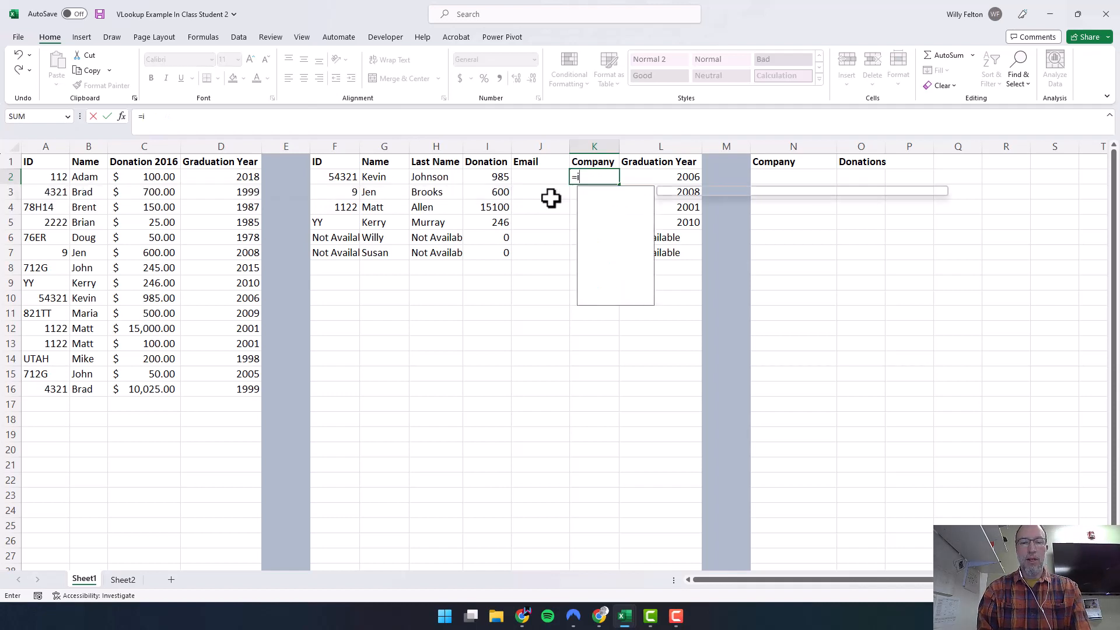
pyautogui.write('ferror')
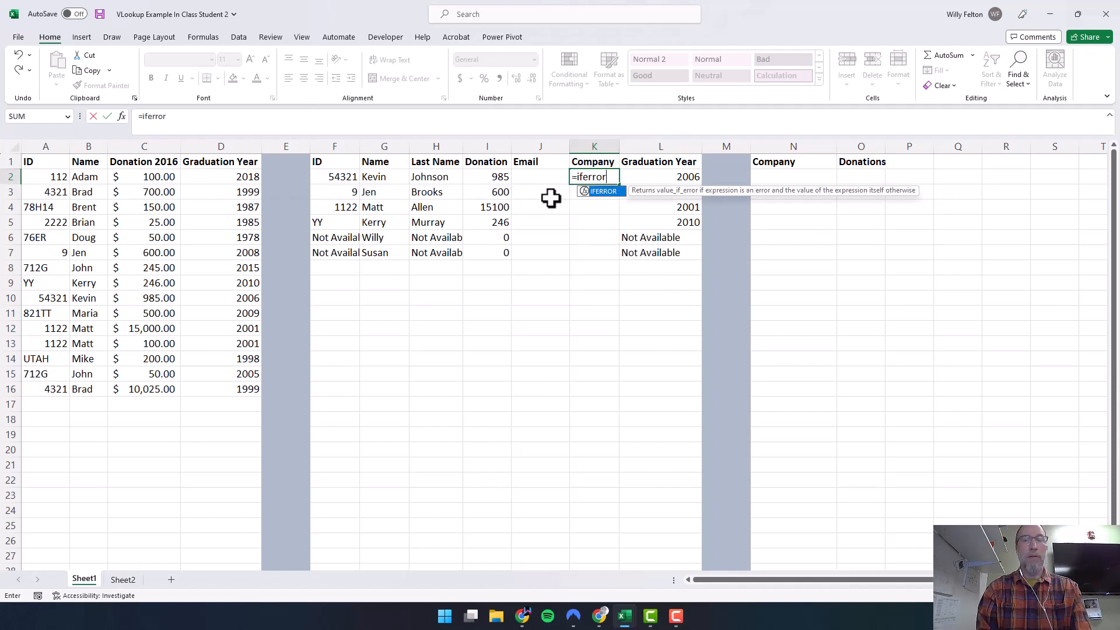
pyautogui.write('(vlooku')
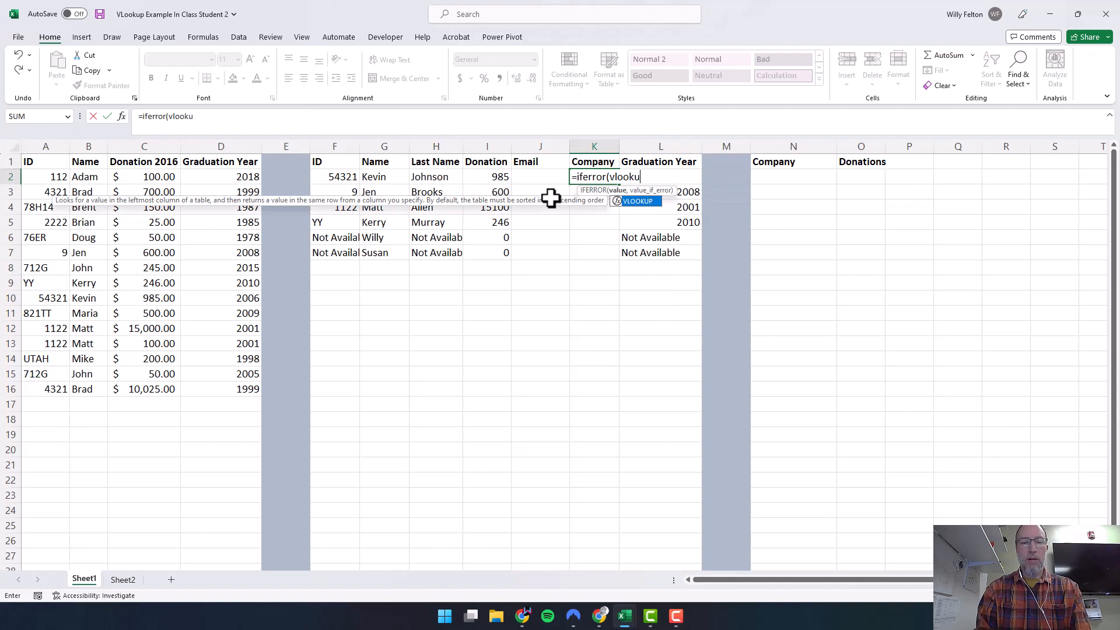
pyautogui.write('p(')
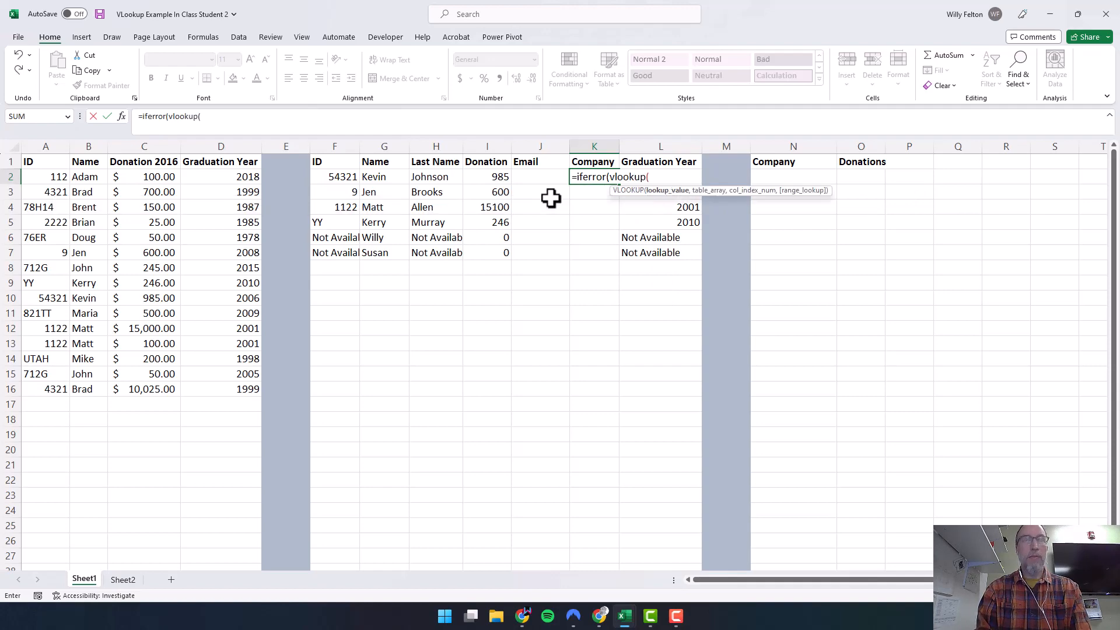
pyautogui.click(341, 177)
pyautogui.write(',')
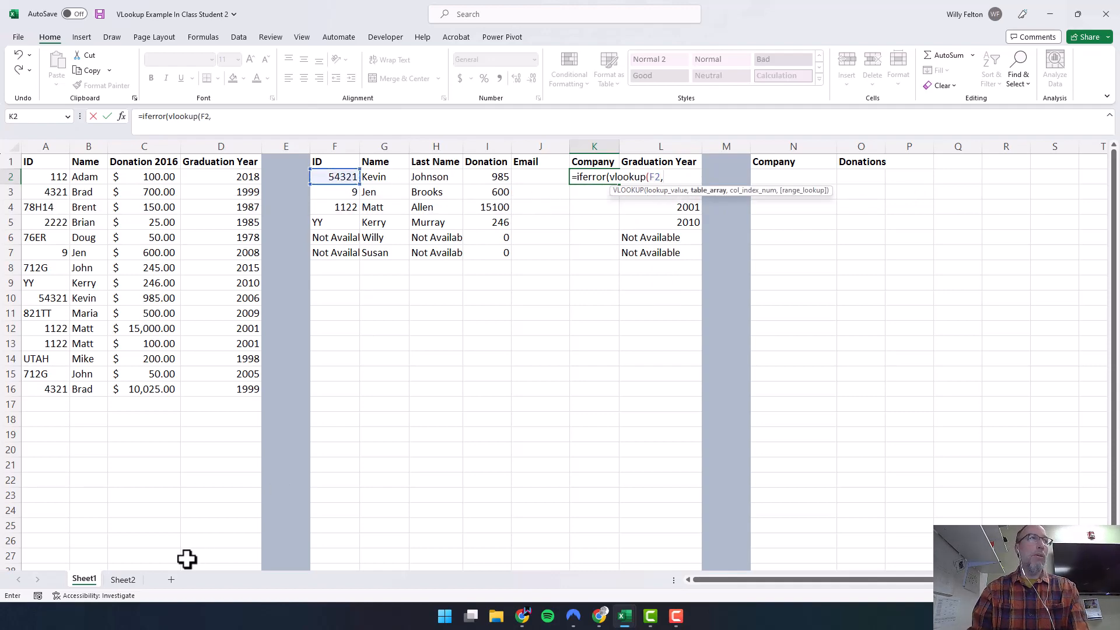
# Step: Complete the K2 formula with table array Sheet2!A:B, column index 2, range lookup 0 and "Not Available" as the error value
pyautogui.click(121, 581)
pyautogui.moveTo(45, 145); pyautogui.dragTo(84, 144)
pyautogui.write(',2')
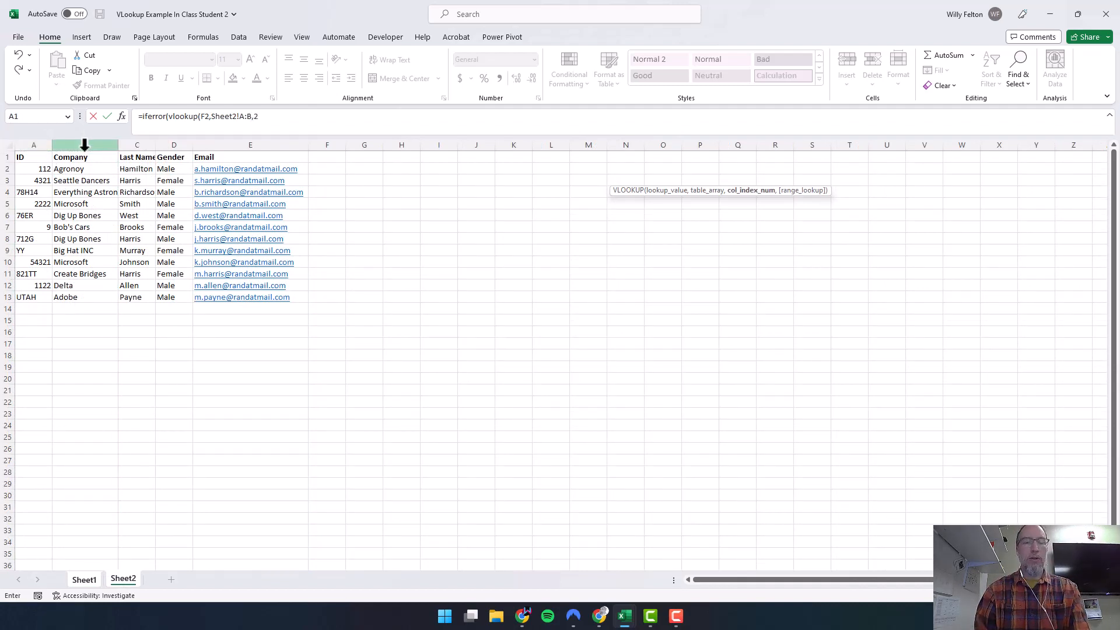
pyautogui.write(',0),"Not Available')
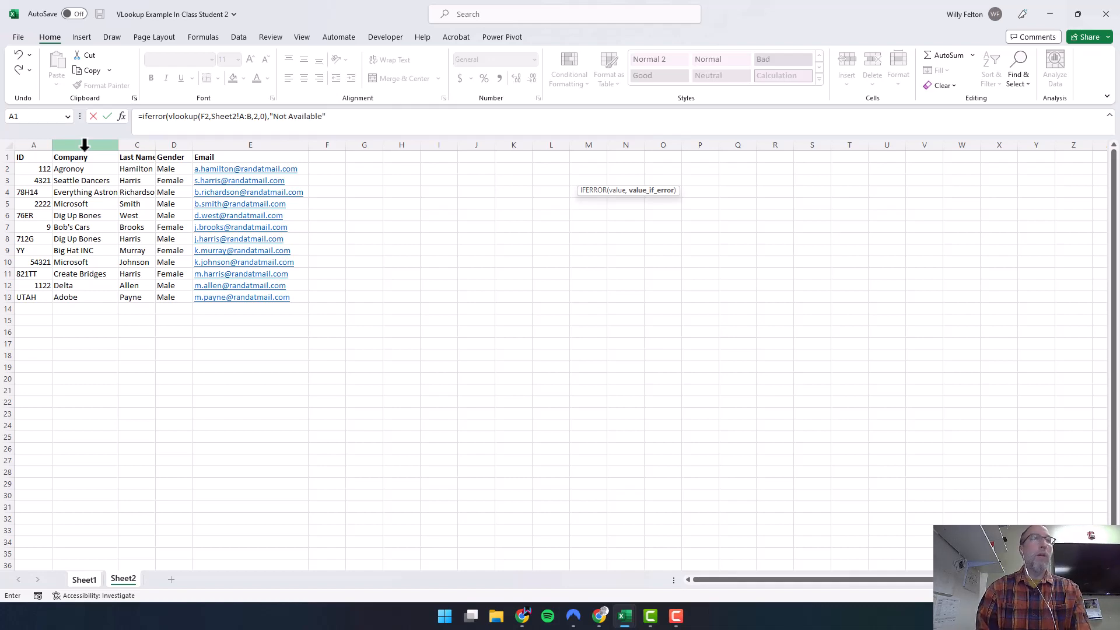
pyautogui.write(')')
pyautogui.press('Return')
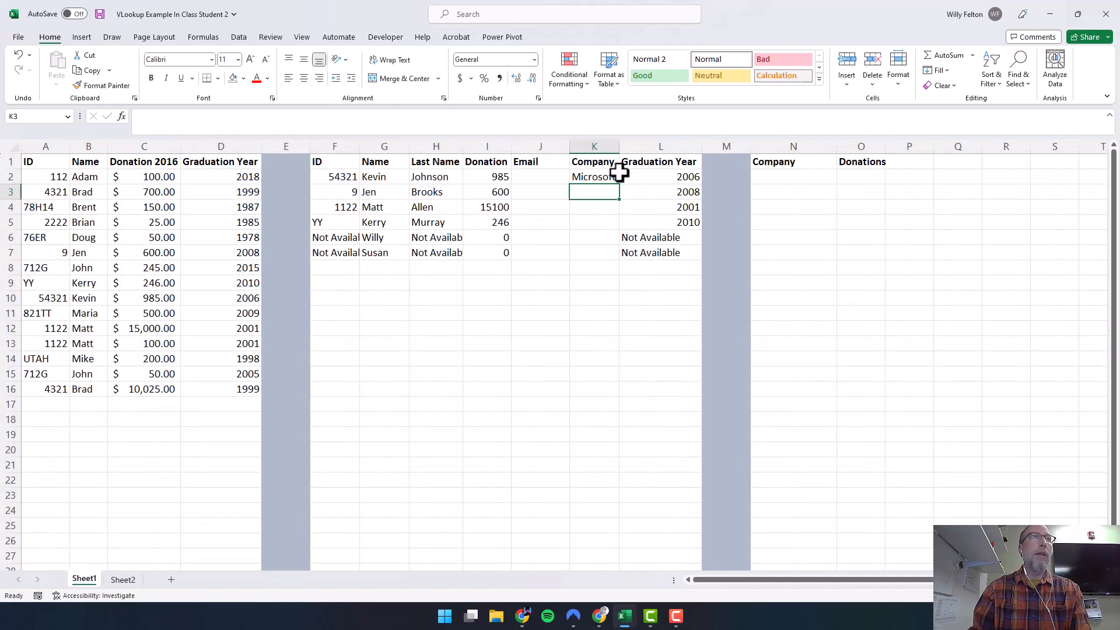
# Step: Fill the Company formula from K2 down to K7
pyautogui.click(597, 178)
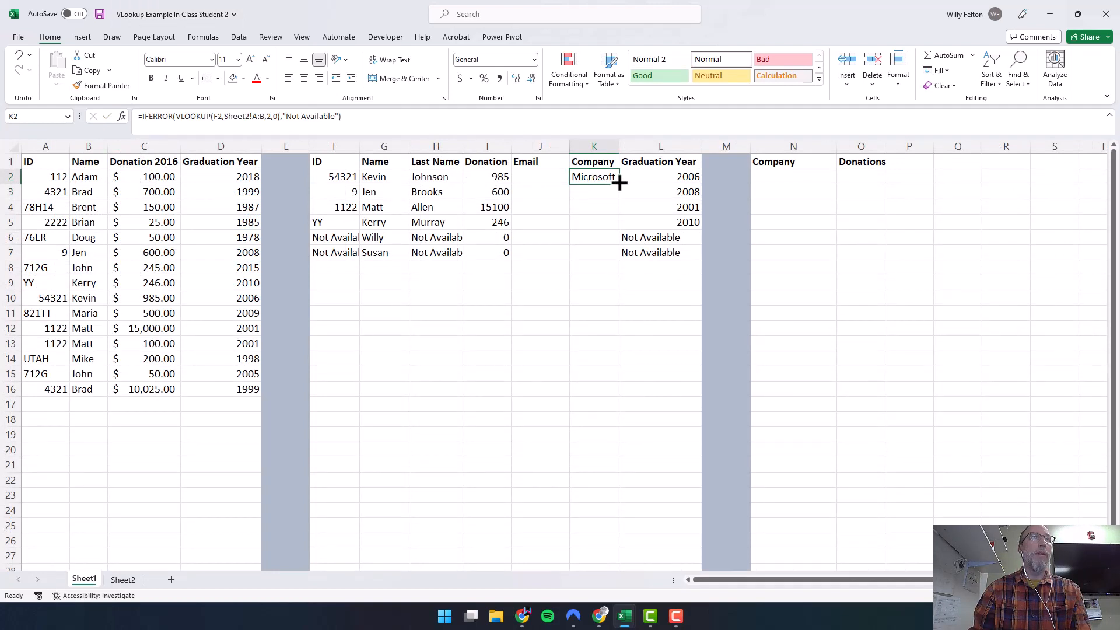
pyautogui.moveTo(620, 185); pyautogui.dragTo(618, 258)
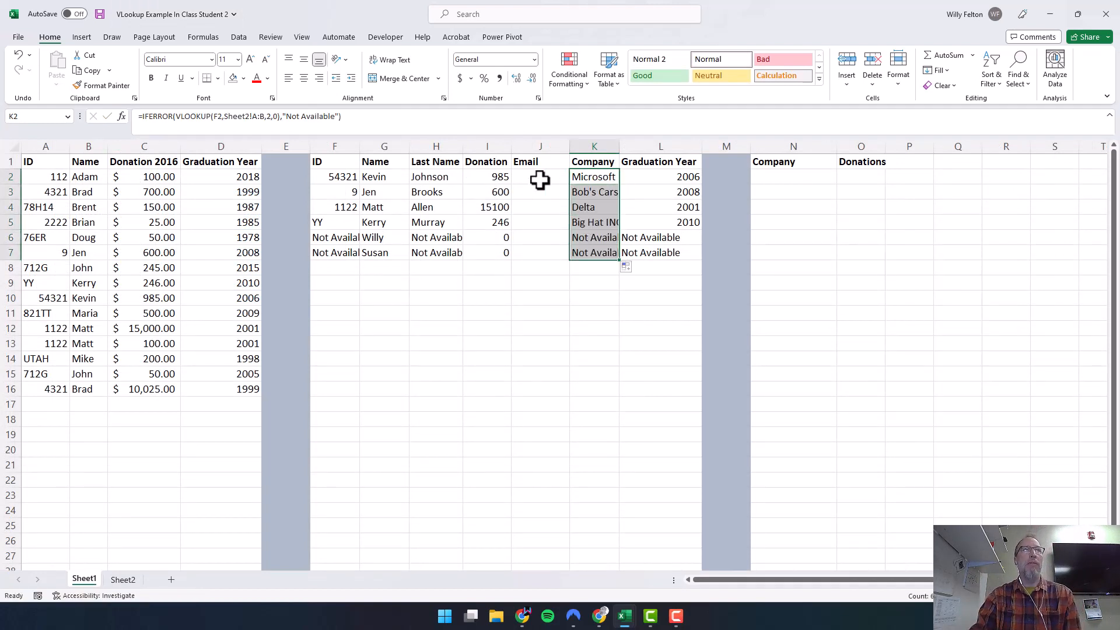